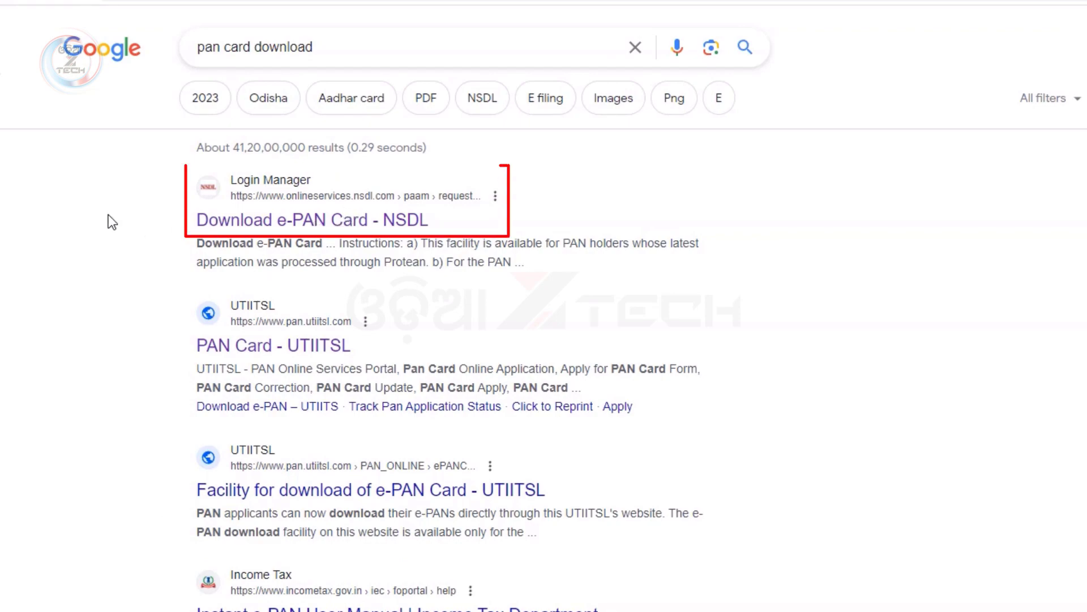
- Open the 'Download e-PAN Card - NSDL' result from the Google search results
{"action": "left_click", "coordinate": [303, 219]}
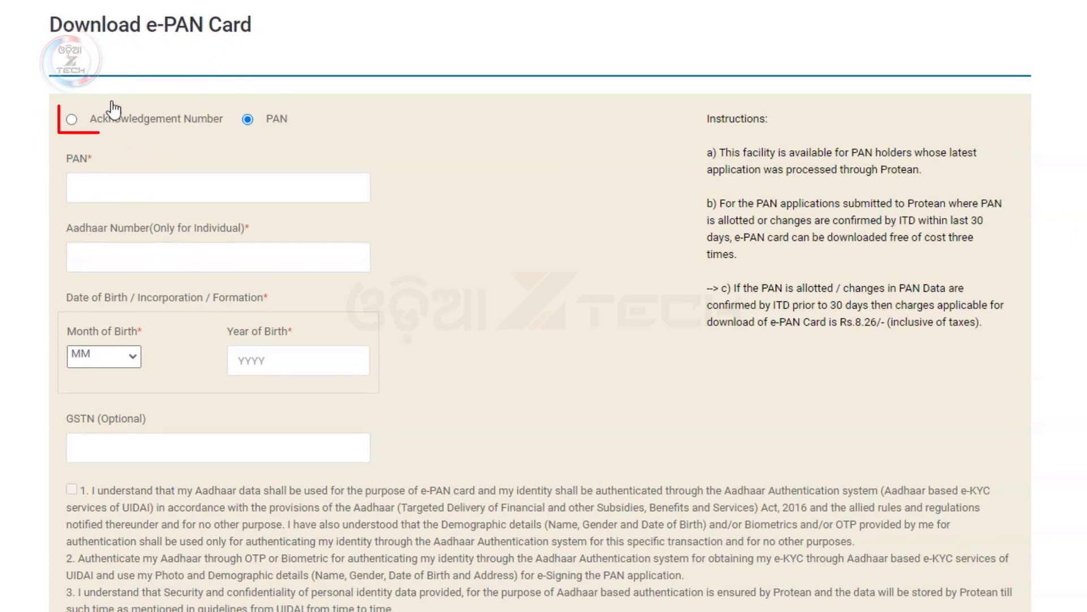
- Keep the PAN-based lookup selected and enter the PAN and Aadhaar number
{"action": "left_click", "coordinate": [72, 120]}
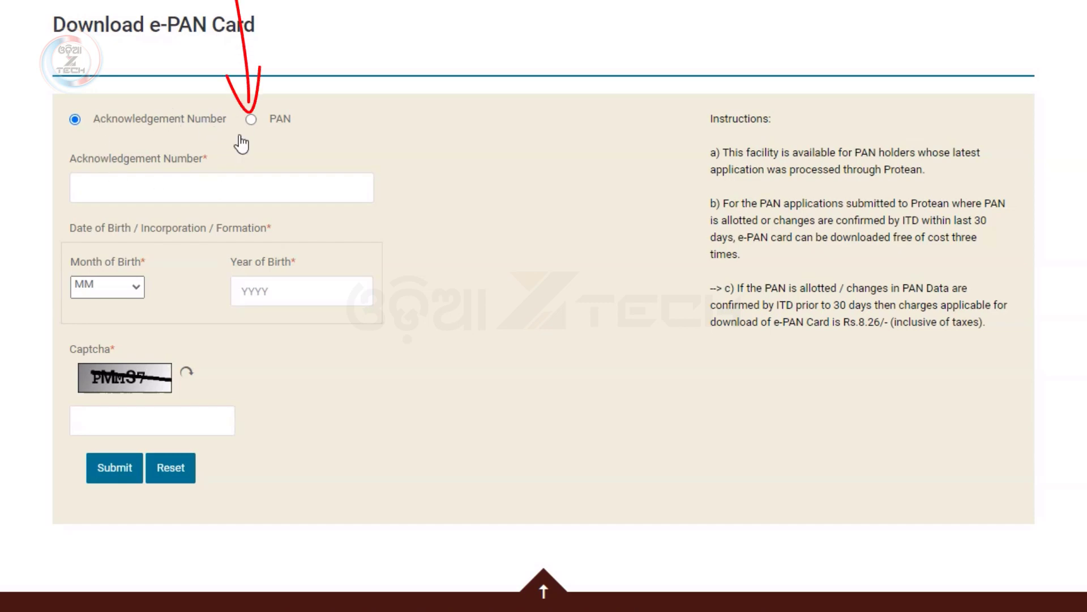
{"action": "left_click", "coordinate": [251, 120]}
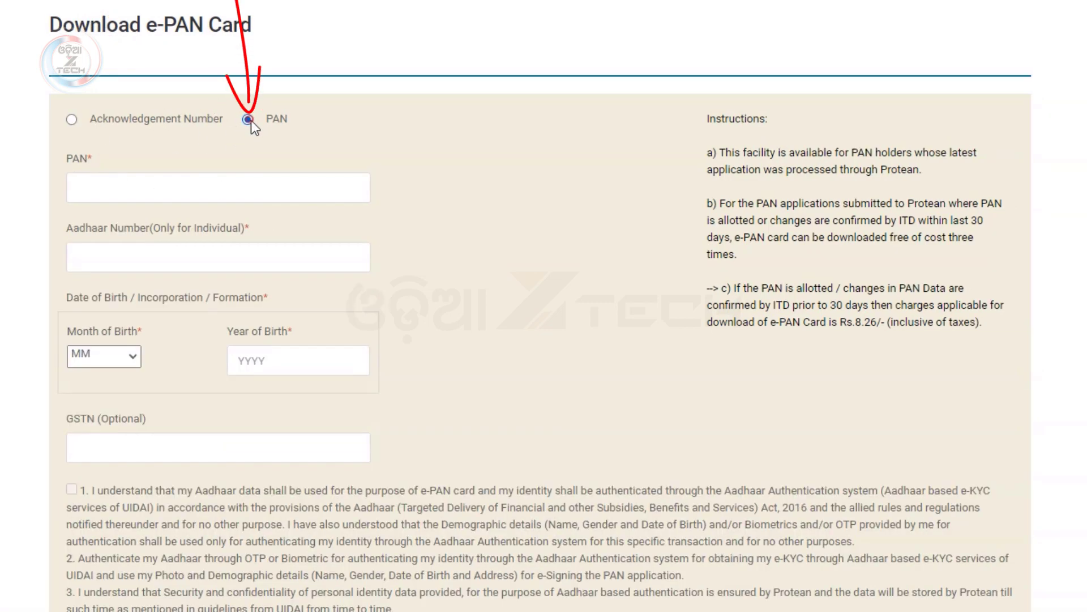
{"action": "left_click", "coordinate": [112, 181]}
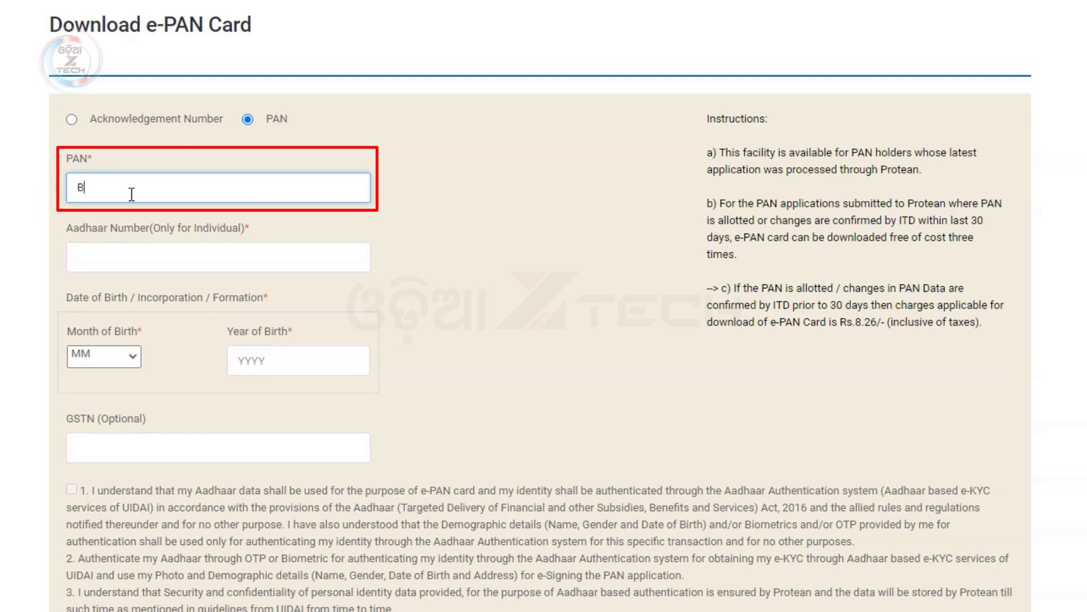
{"action": "type", "text": "BPL"}
{"action": "key", "text": "Tab"}
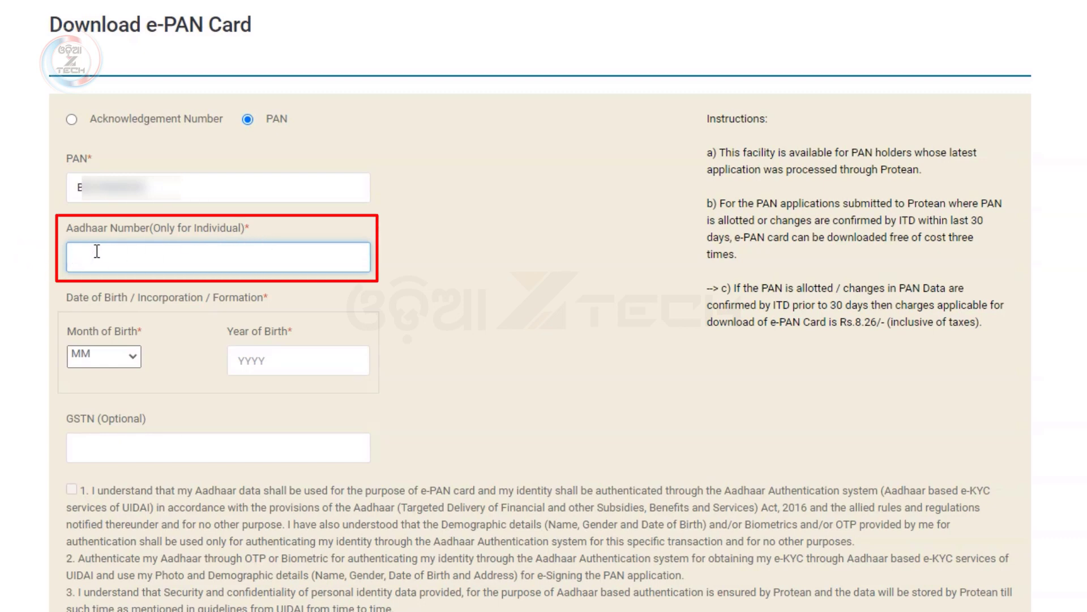
{"action": "key", "text": "ctrl+v"}
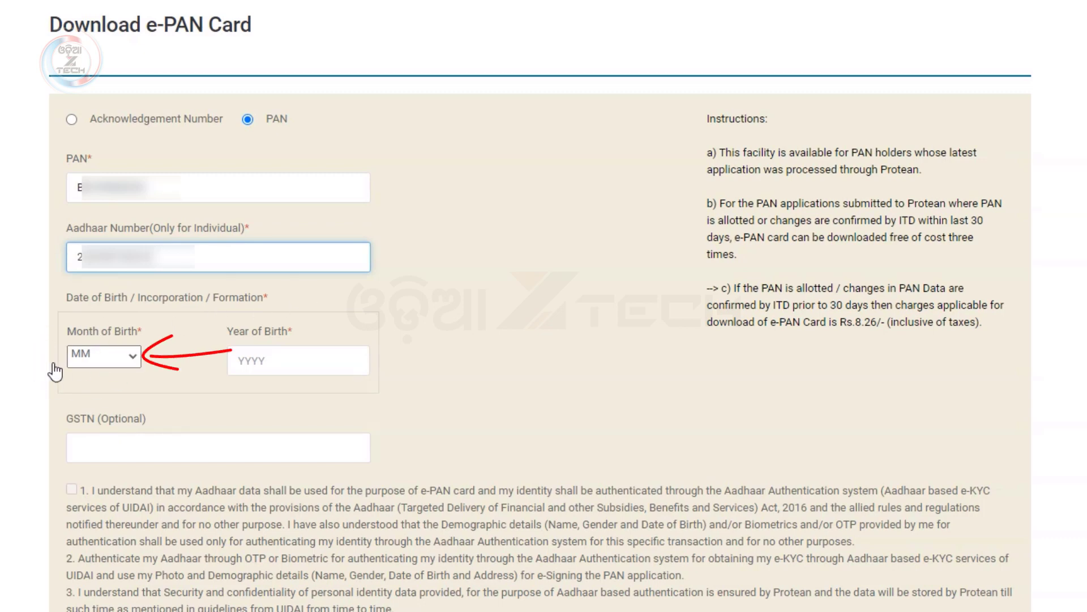
- Set the birth month and year 1990, accept the Aadhaar consent, and enter the captcha
{"action": "left_click", "coordinate": [116, 362]}
{"action": "left_click", "coordinate": [23, 417]}
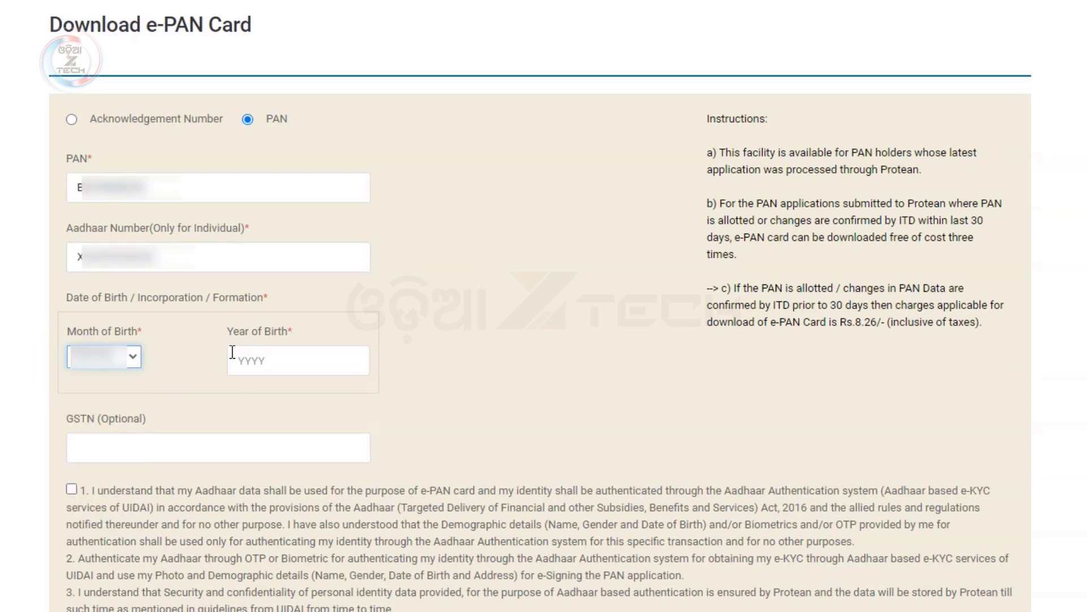
{"action": "left_click", "coordinate": [271, 360]}
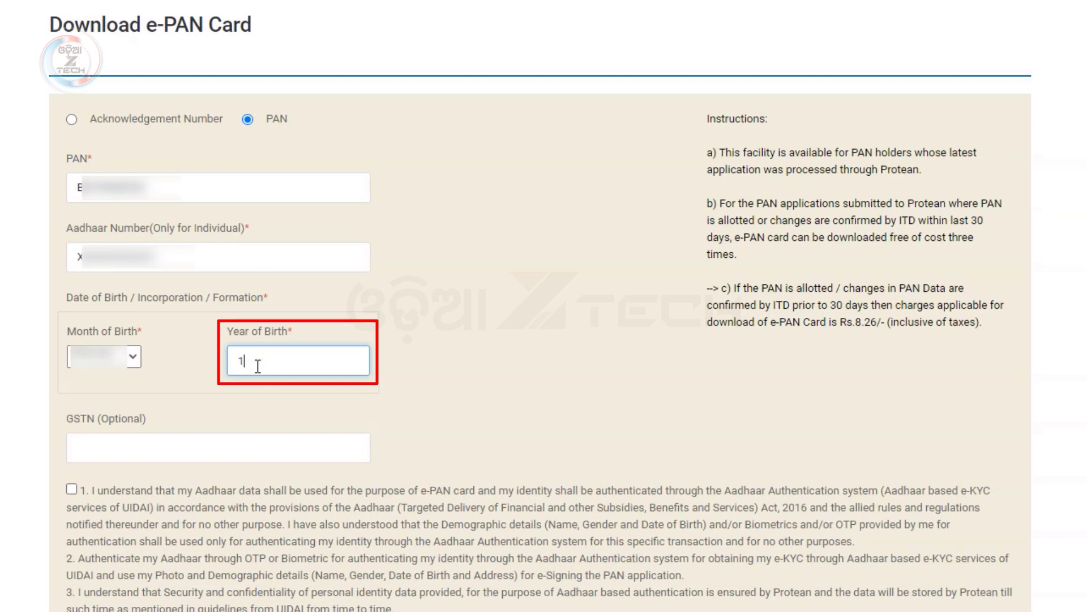
{"action": "type", "text": "1990"}
{"action": "left_click", "coordinate": [89, 447]}
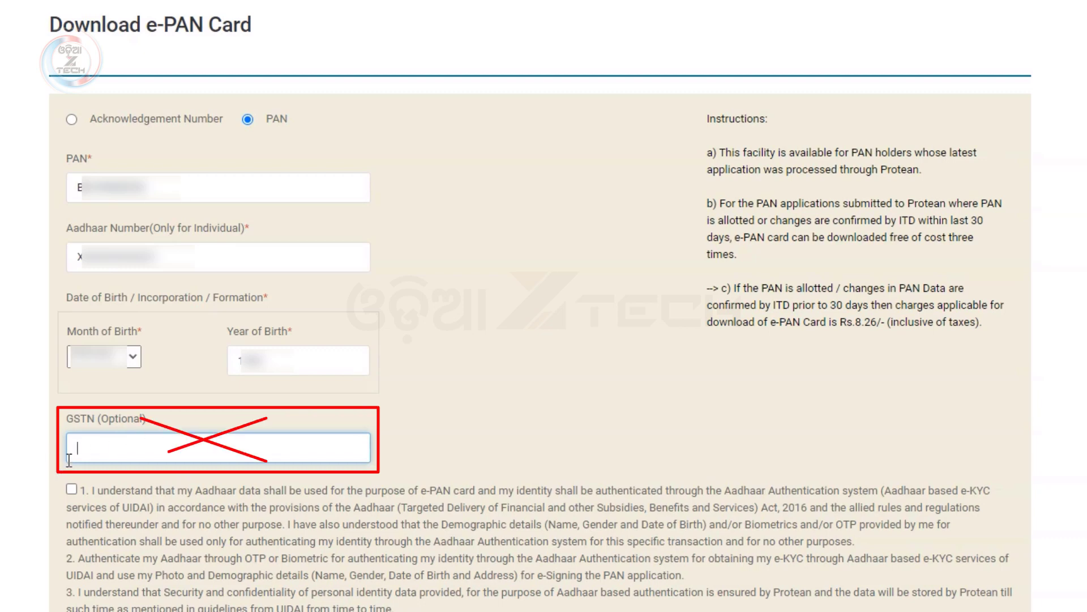
{"action": "scroll", "coordinate": [69, 459], "scroll_direction": "down", "scroll_amount": 3}
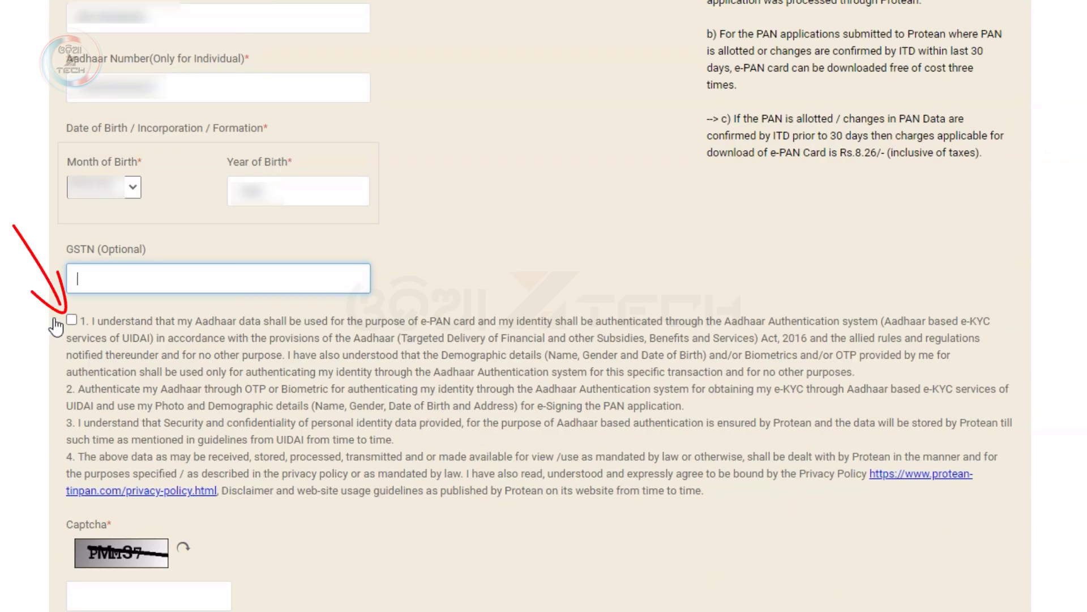
{"action": "left_click", "coordinate": [73, 320]}
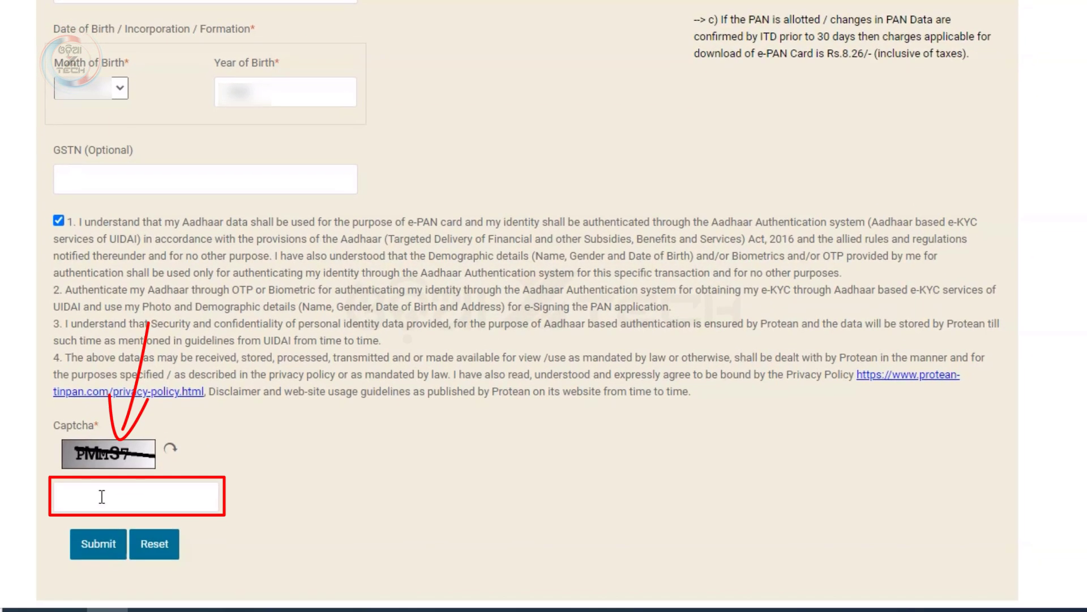
{"action": "left_click", "coordinate": [113, 599]}
{"action": "type", "text": "PMM37"}
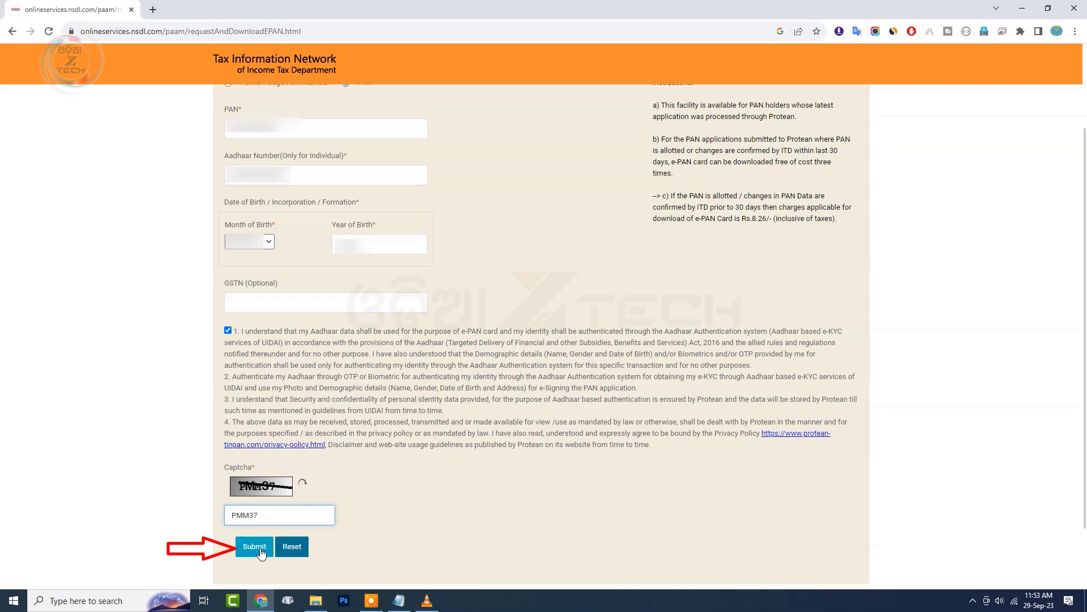
- Submit the form and request an OTP on the mobile number after confirming the PAN details
{"action": "left_click", "coordinate": [255, 546]}
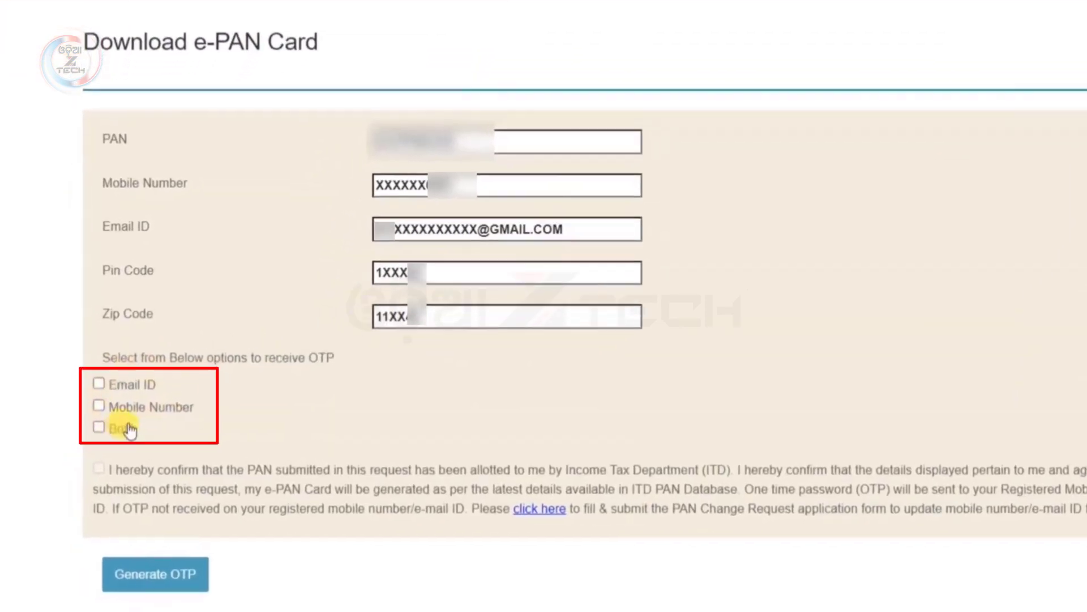
{"action": "left_click", "coordinate": [99, 404]}
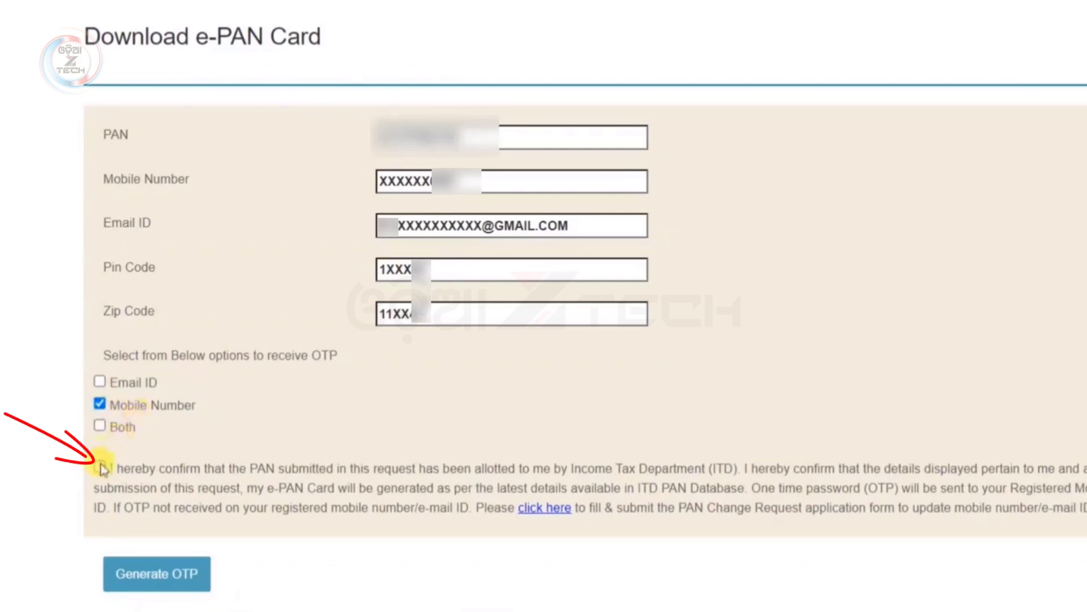
{"action": "left_click", "coordinate": [100, 466]}
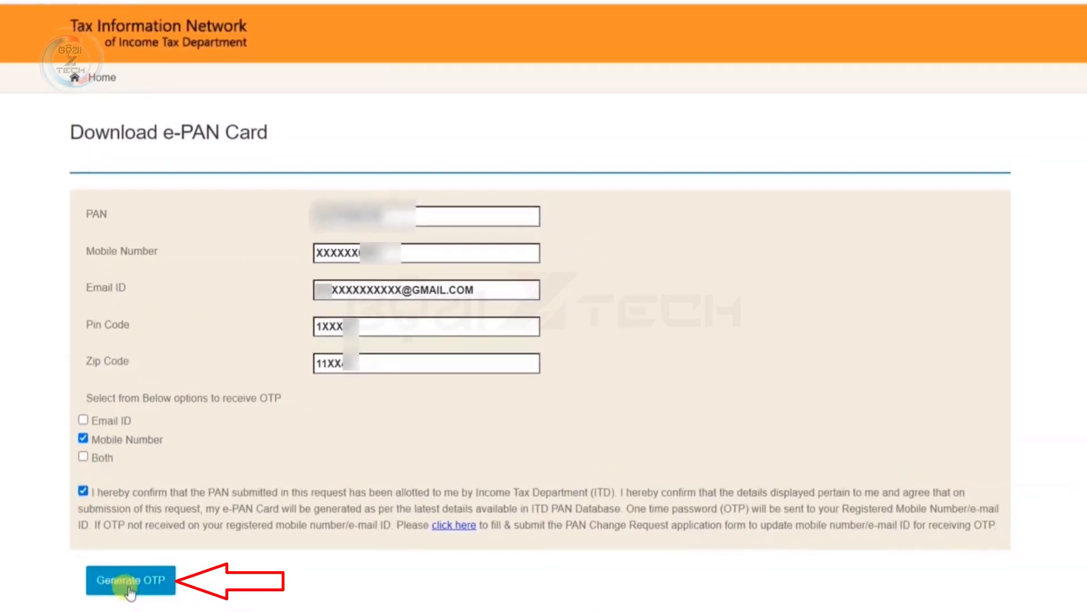
{"action": "left_click", "coordinate": [130, 581]}
- Enter the received OTP and validate it
{"action": "left_click_drag", "start_coordinate": [547, 199], "coordinate": [595, 208]}
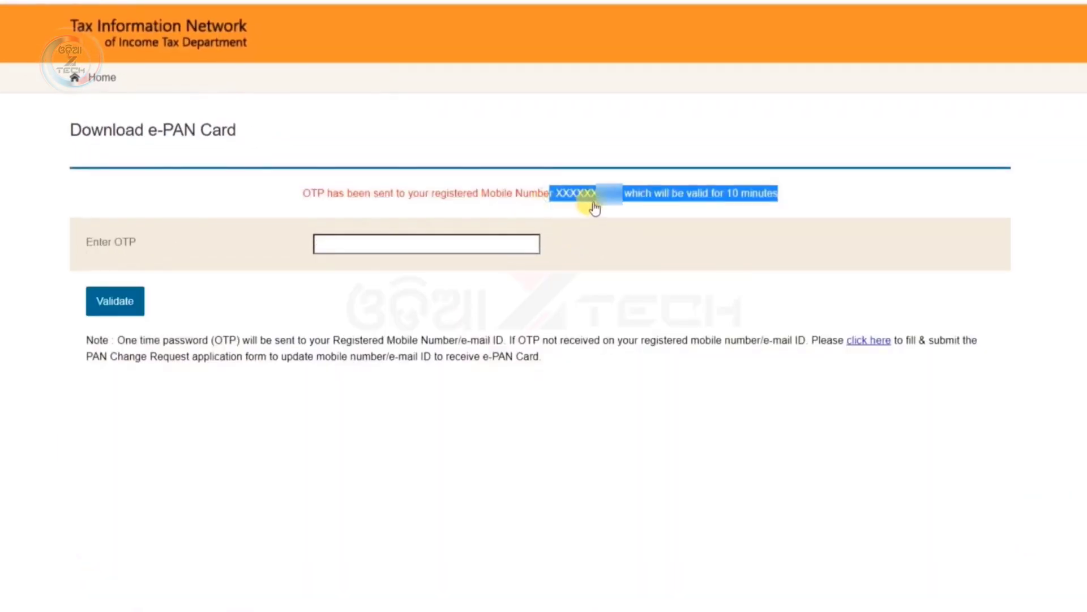
{"action": "left_click", "coordinate": [592, 211]}
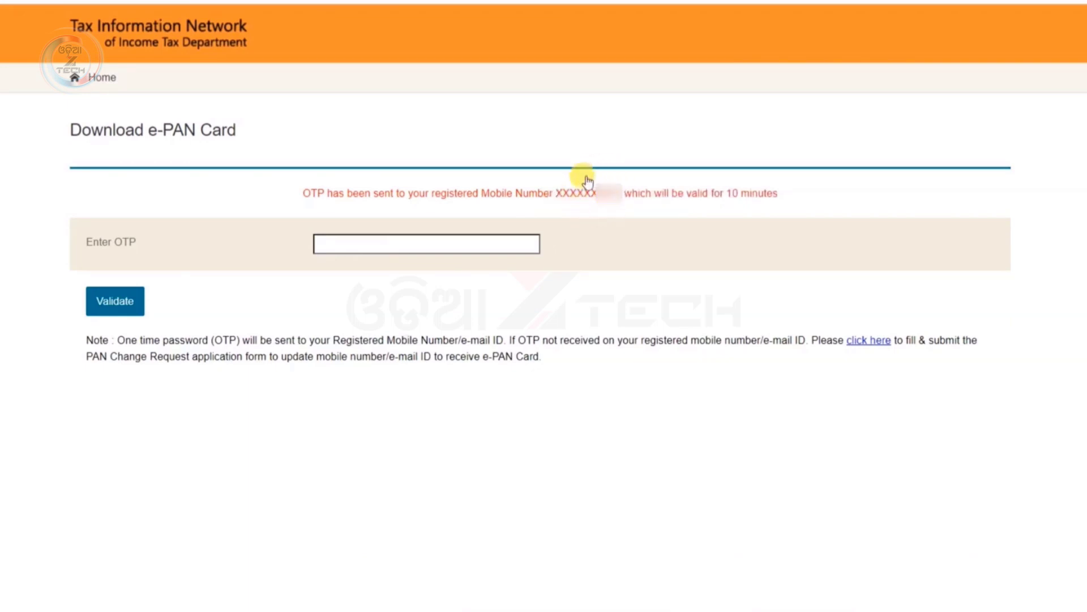
{"action": "left_click", "coordinate": [332, 243]}
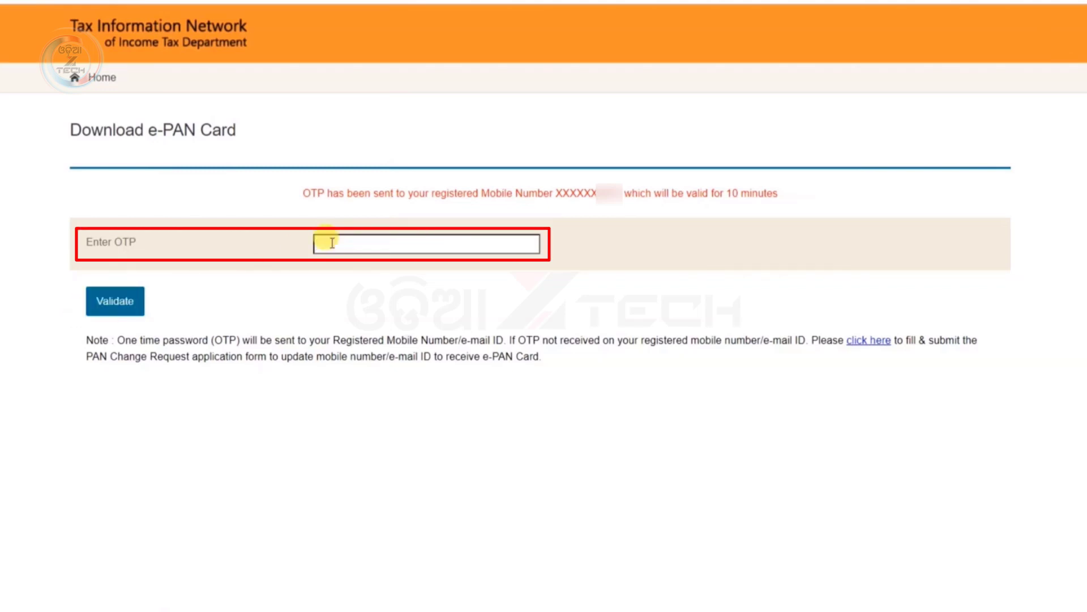
{"action": "left_click", "coordinate": [109, 306]}
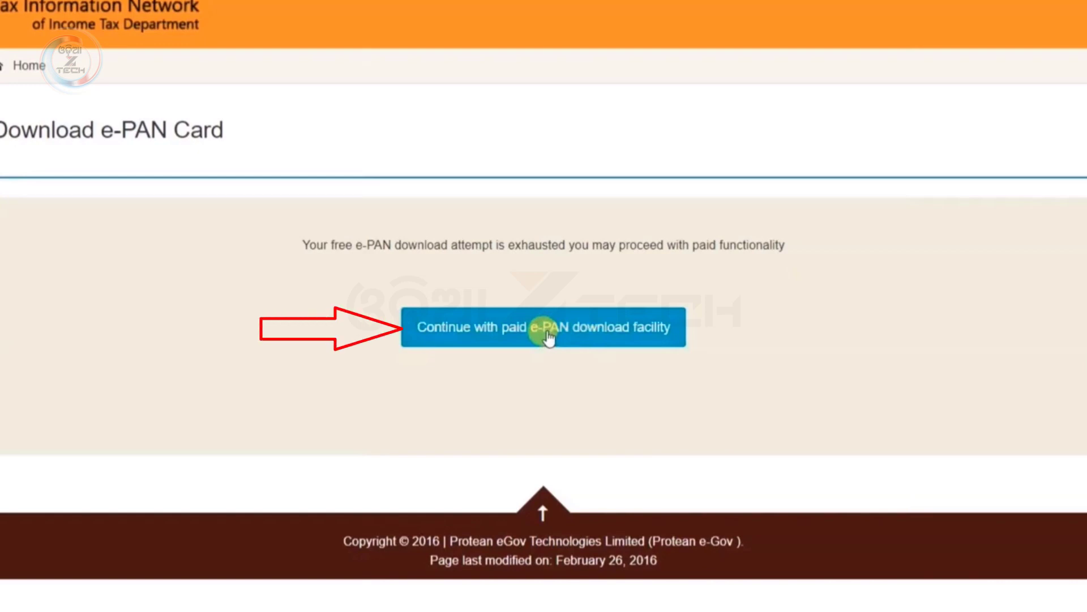
- Continue with the paid e-PAN download via Bill Desk and accept the terms for the 8.26 fee
{"action": "left_click", "coordinate": [548, 334]}
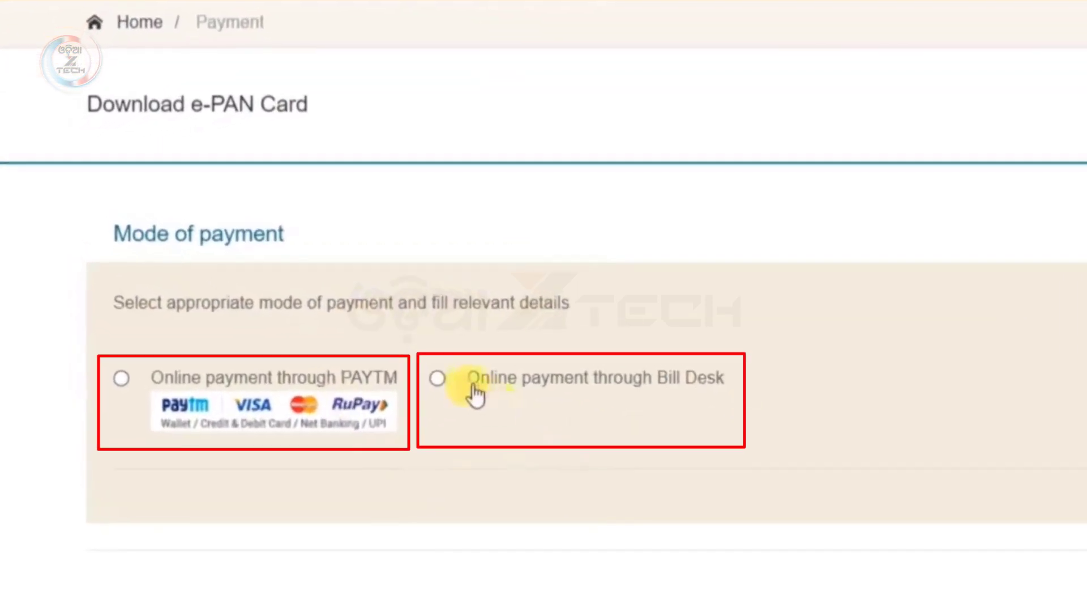
{"action": "left_click", "coordinate": [439, 378]}
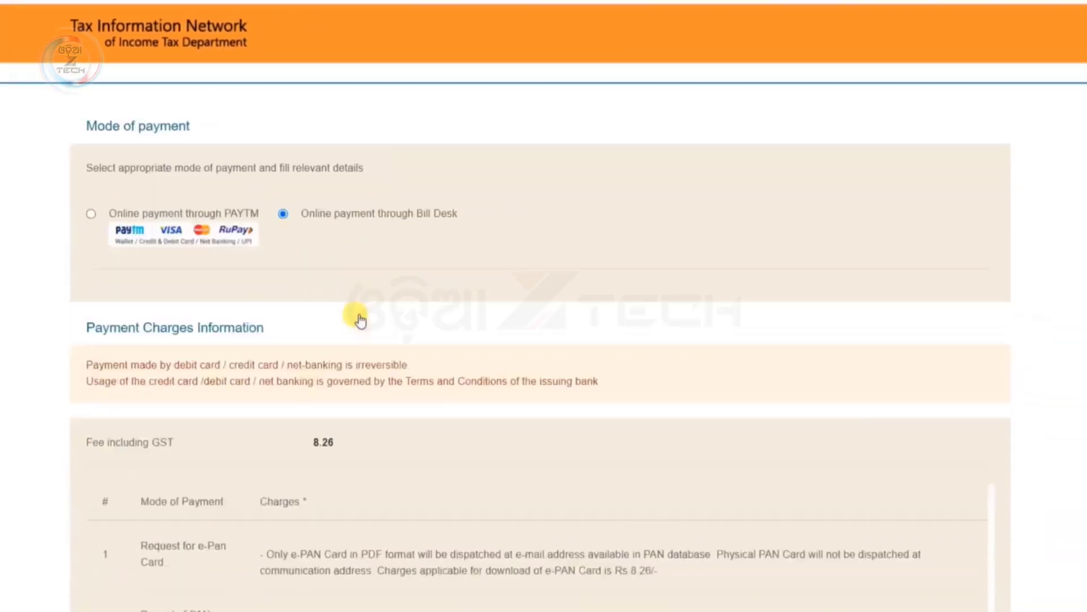
{"action": "scroll", "coordinate": [360, 320], "scroll_direction": "down", "scroll_amount": 2}
{"action": "left_click_drag", "start_coordinate": [311, 348], "coordinate": [343, 361]}
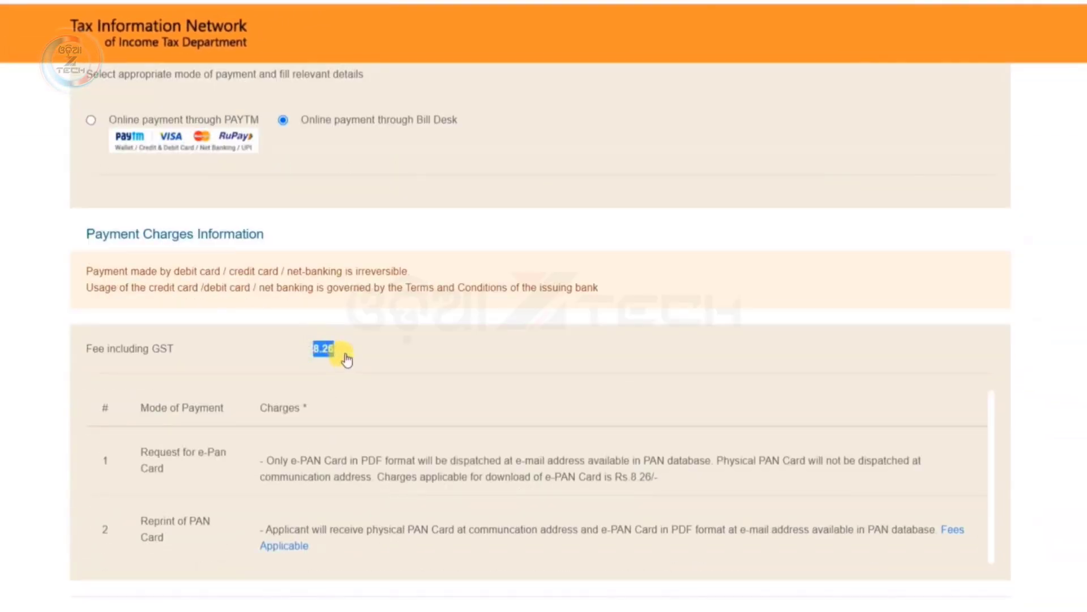
{"action": "left_click", "coordinate": [347, 358]}
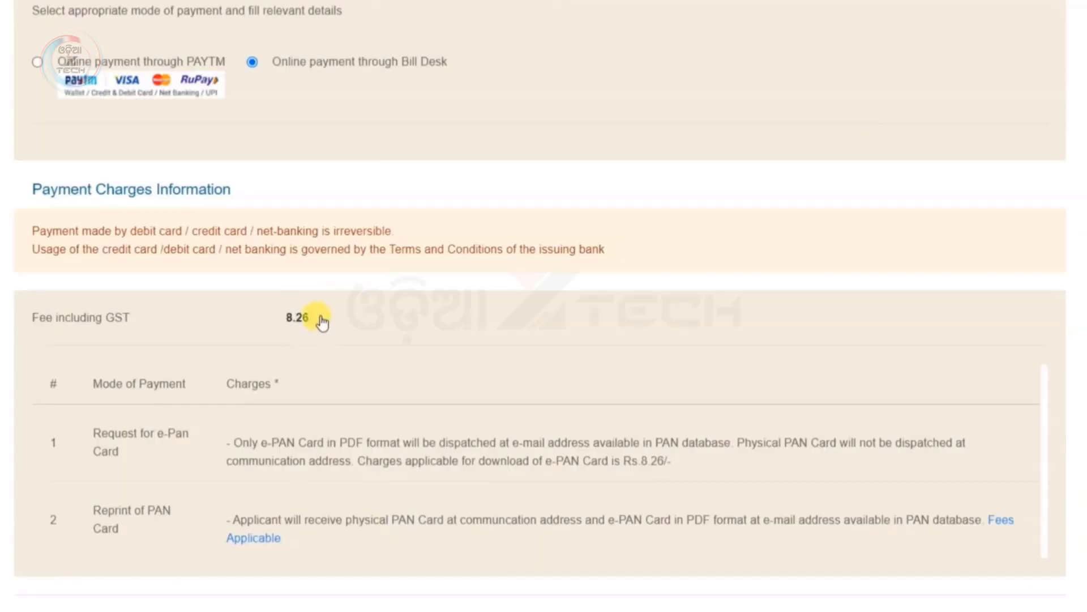
{"action": "scroll", "coordinate": [323, 322], "scroll_direction": "down", "scroll_amount": 4}
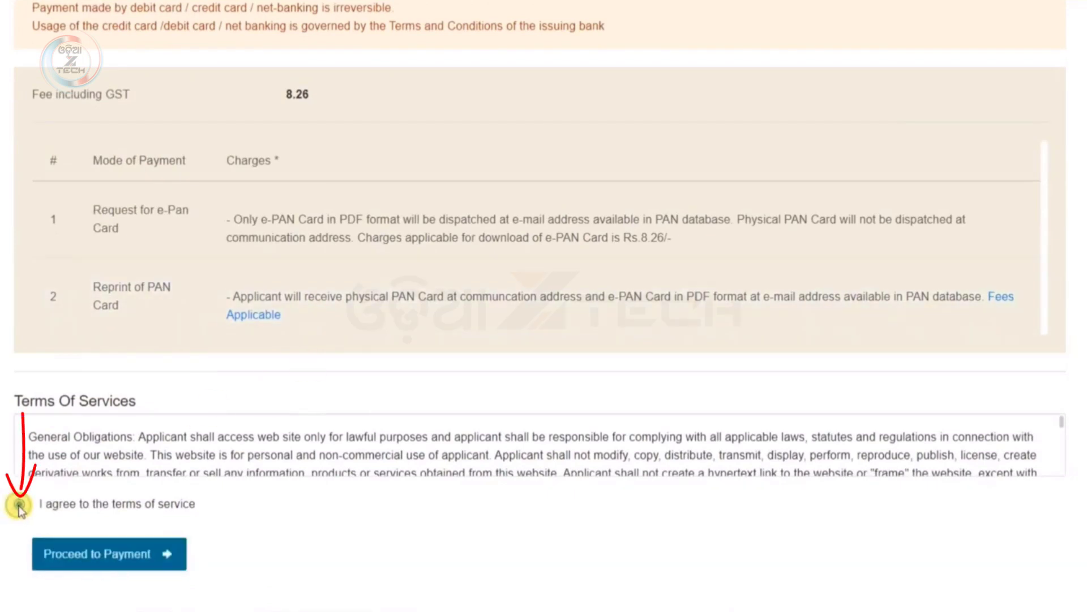
{"action": "left_click", "coordinate": [104, 569]}
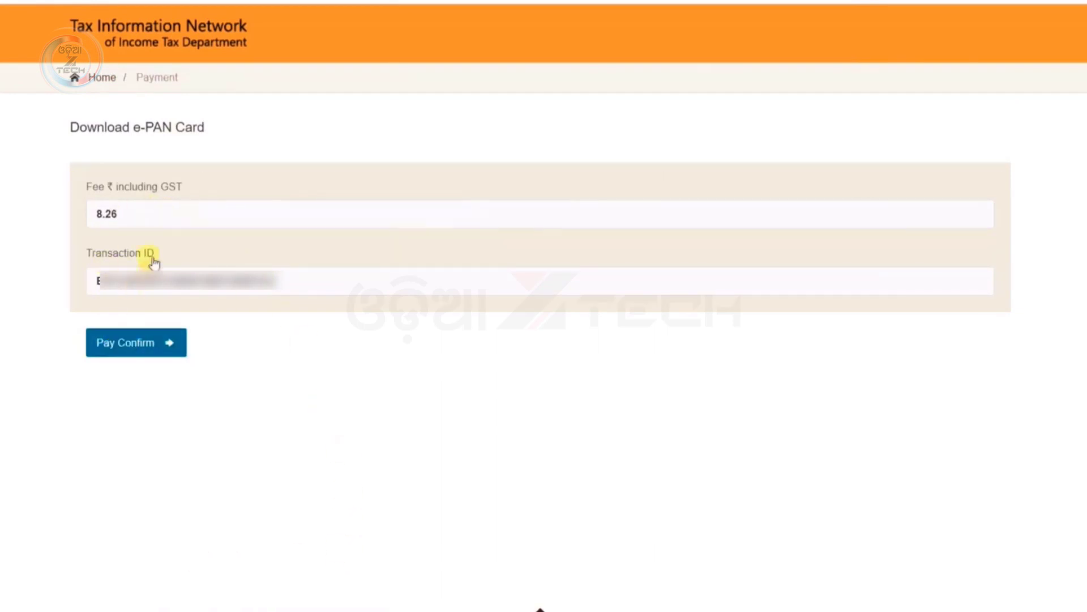
- Confirm the payment and pay it with a BHIM UPI QR code
{"action": "left_click", "coordinate": [125, 351]}
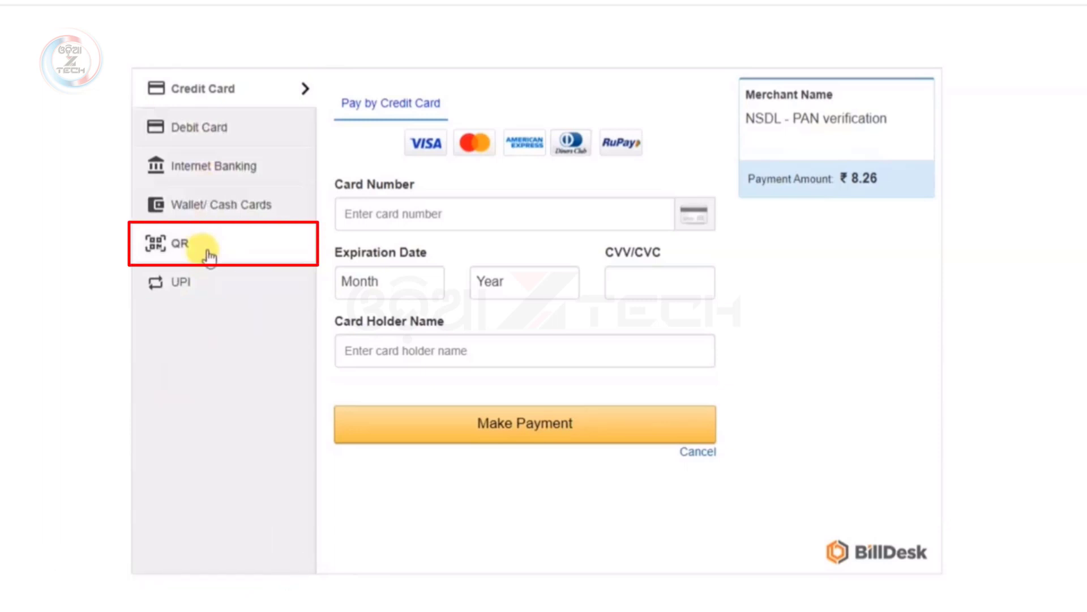
{"action": "left_click", "coordinate": [210, 256]}
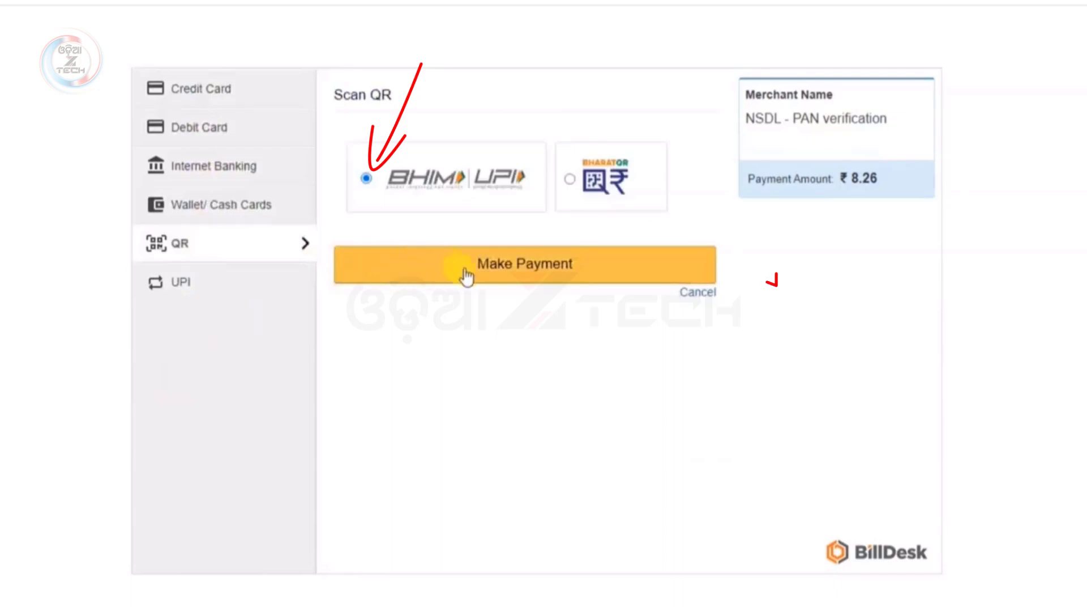
{"action": "left_click", "coordinate": [517, 285]}
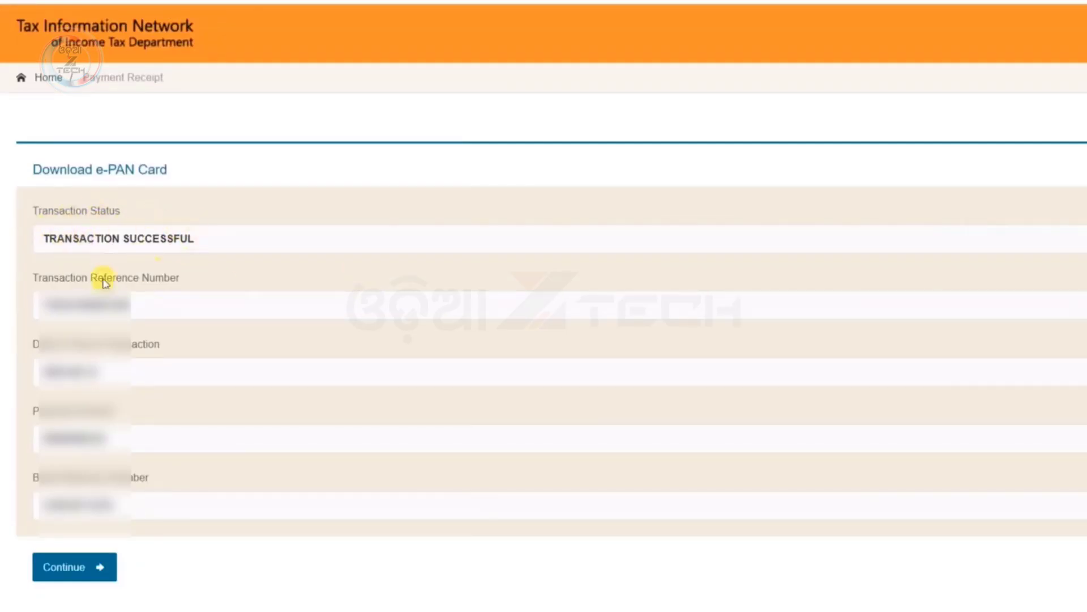
- Generate the payment receipt, then download the password-protected e-PAN PDF and open it
{"action": "left_click", "coordinate": [77, 576]}
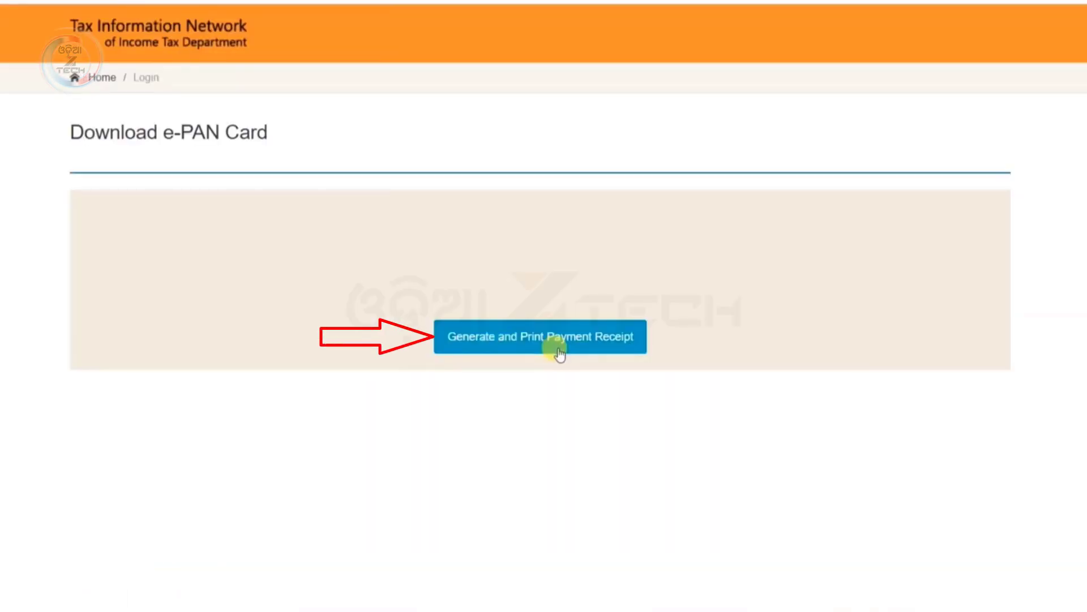
{"action": "left_click", "coordinate": [559, 354]}
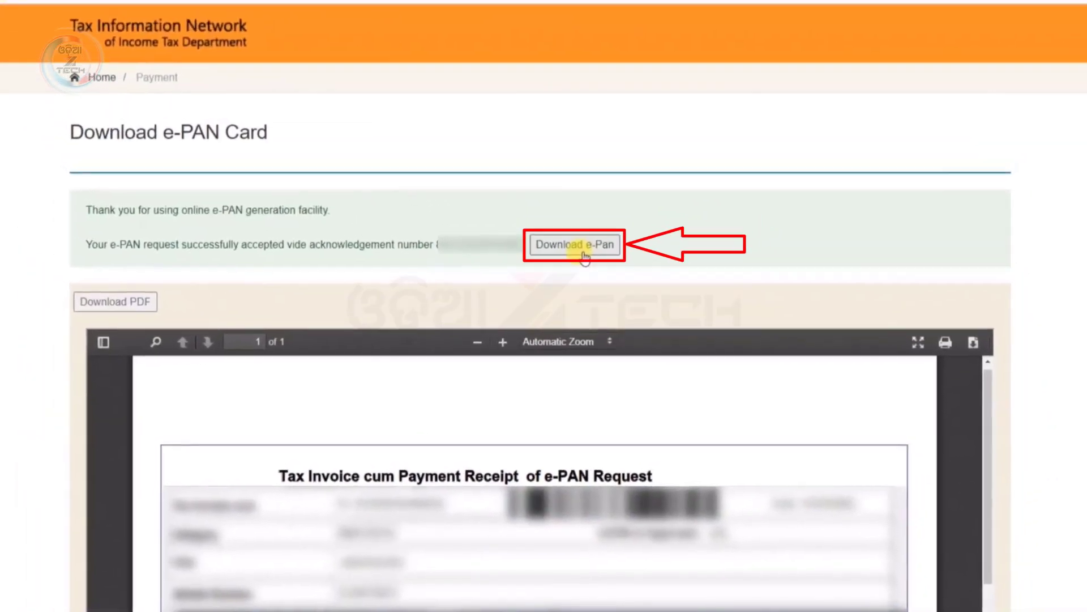
{"action": "left_click", "coordinate": [588, 207]}
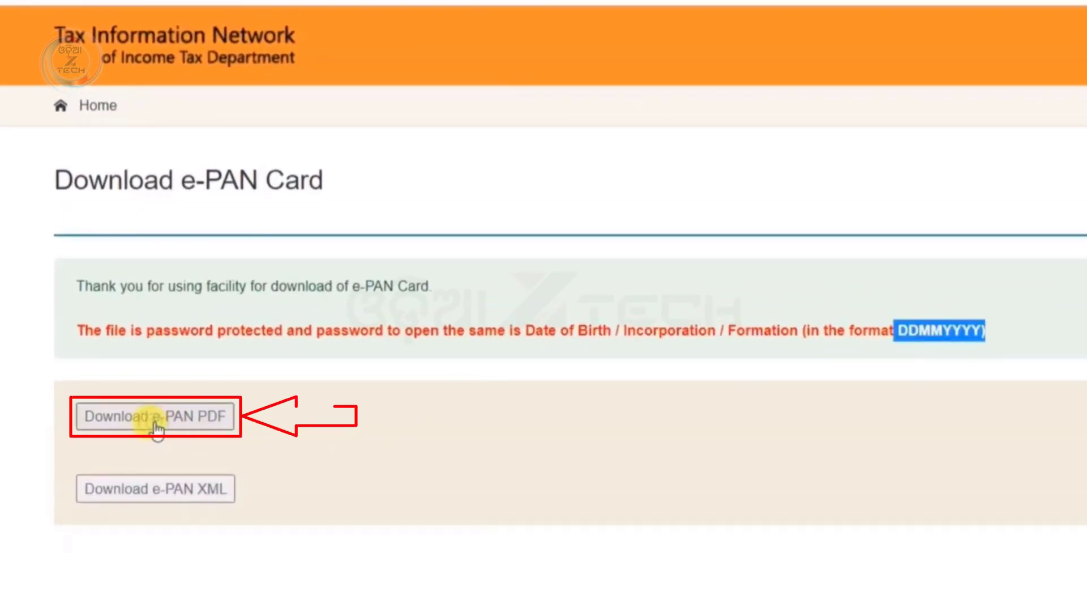
{"action": "left_click", "coordinate": [155, 422]}
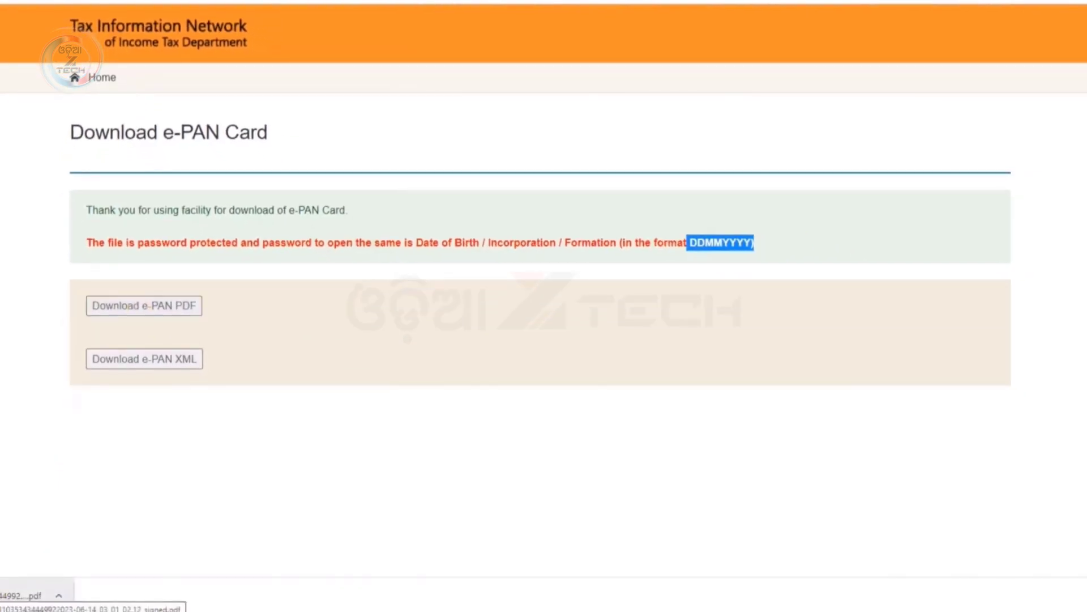
{"action": "left_click", "coordinate": [23, 595]}
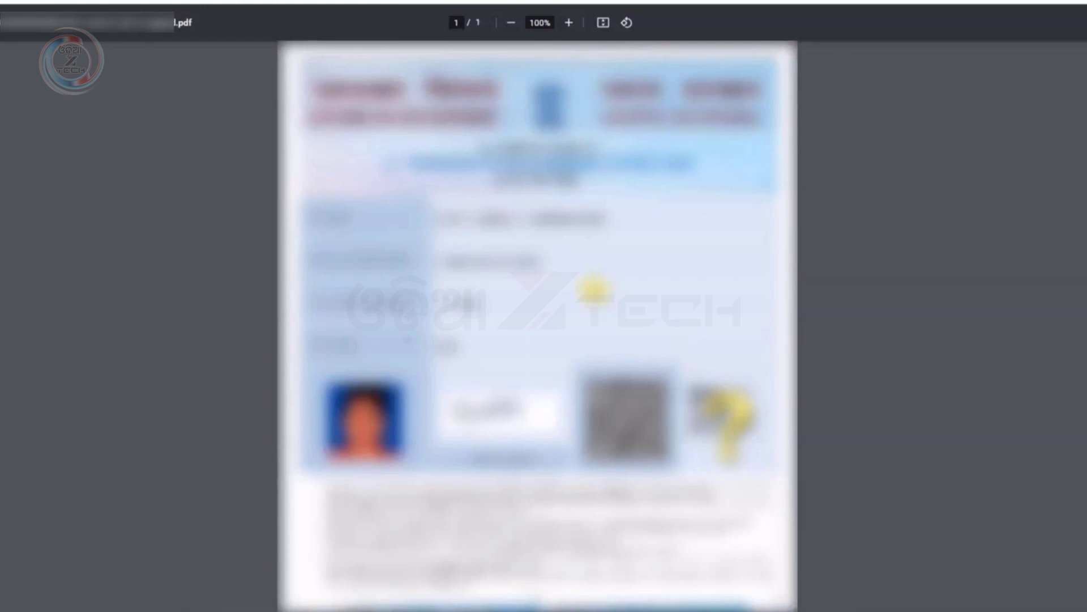
- Scroll through the opened e-PAN card PDF to inspect it
{"action": "scroll", "coordinate": [593, 290], "scroll_direction": "down", "scroll_amount": 3}
{"action": "scroll", "coordinate": [594, 290], "scroll_direction": "up", "scroll_amount": 4, "text": "ctrl"}
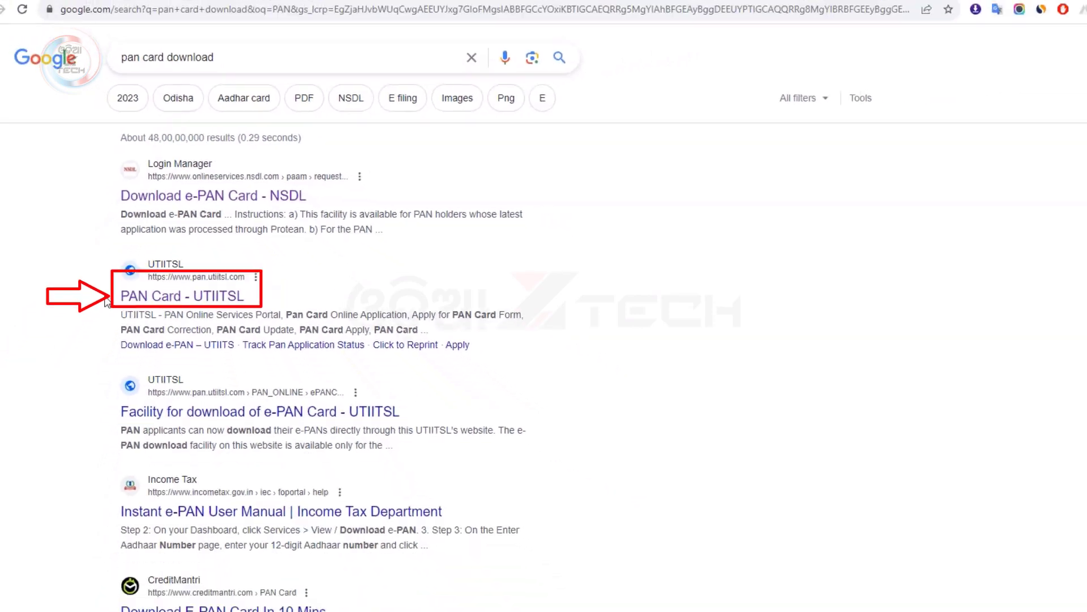
- Open the UTIITSL PAN card site and its Download e-PAN form under PAN Services
{"action": "left_click", "coordinate": [195, 275]}
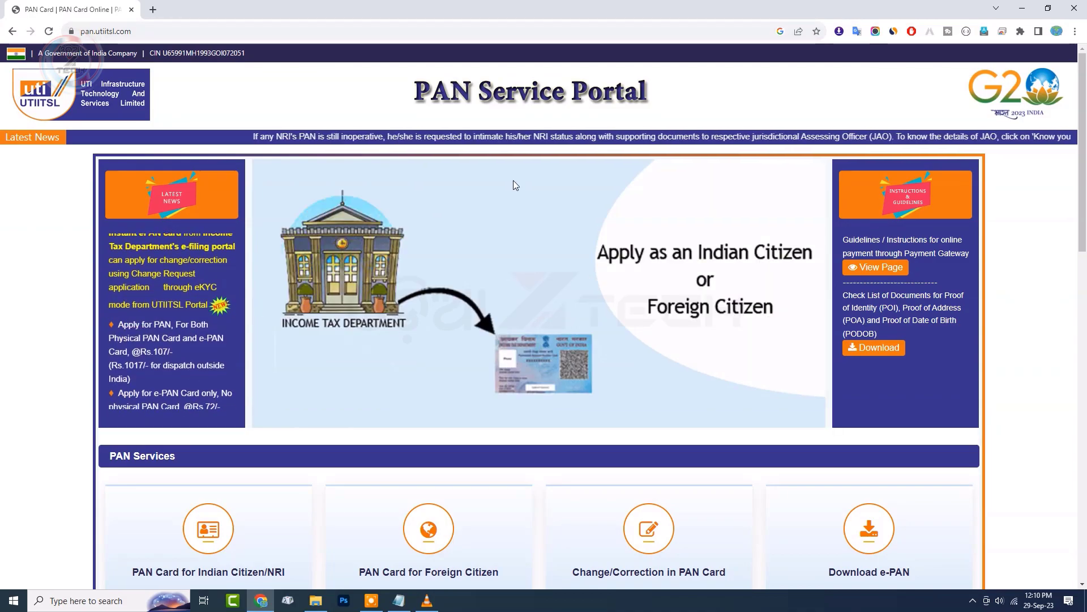
{"action": "scroll", "coordinate": [513, 180], "scroll_direction": "down", "scroll_amount": 2}
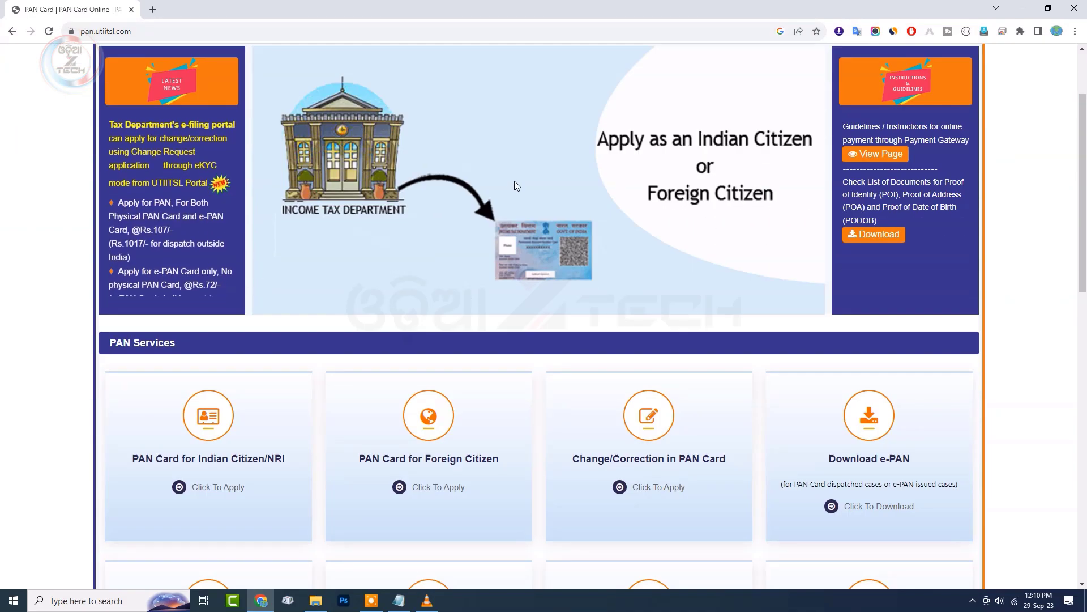
{"action": "scroll", "coordinate": [514, 185], "scroll_direction": "down", "scroll_amount": 4}
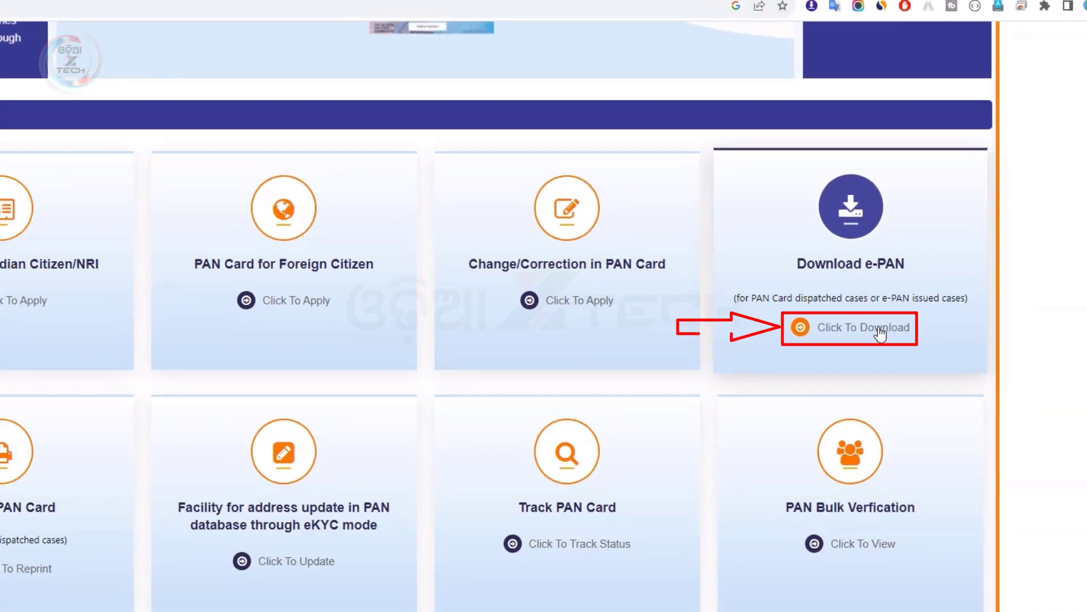
{"action": "left_click", "coordinate": [879, 334]}
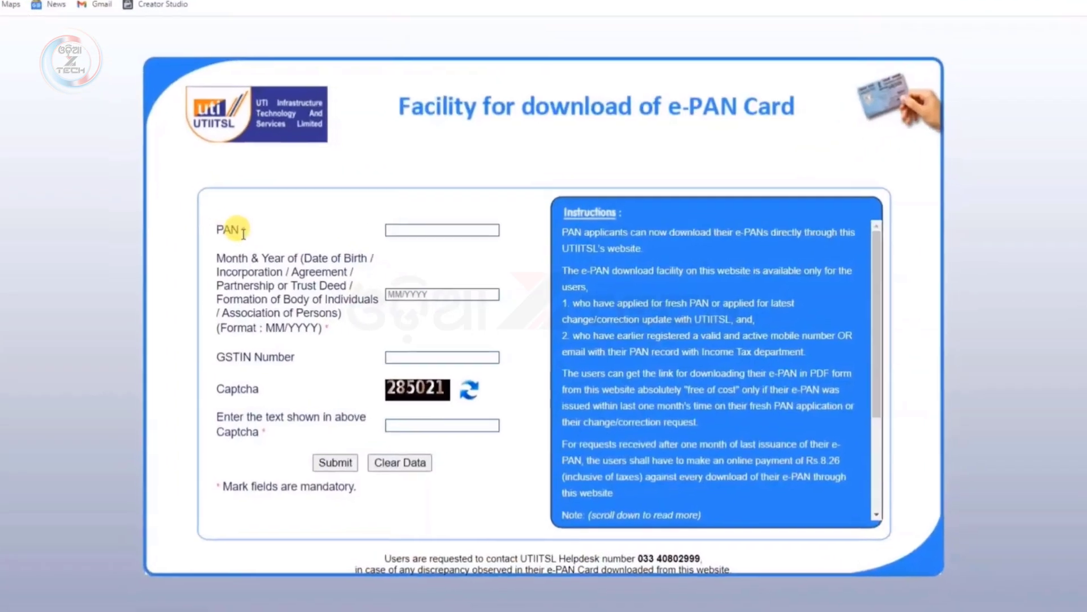
- Fill in the PAN, birth month/year 08/1990, and the captcha
{"action": "left_click", "coordinate": [454, 244]}
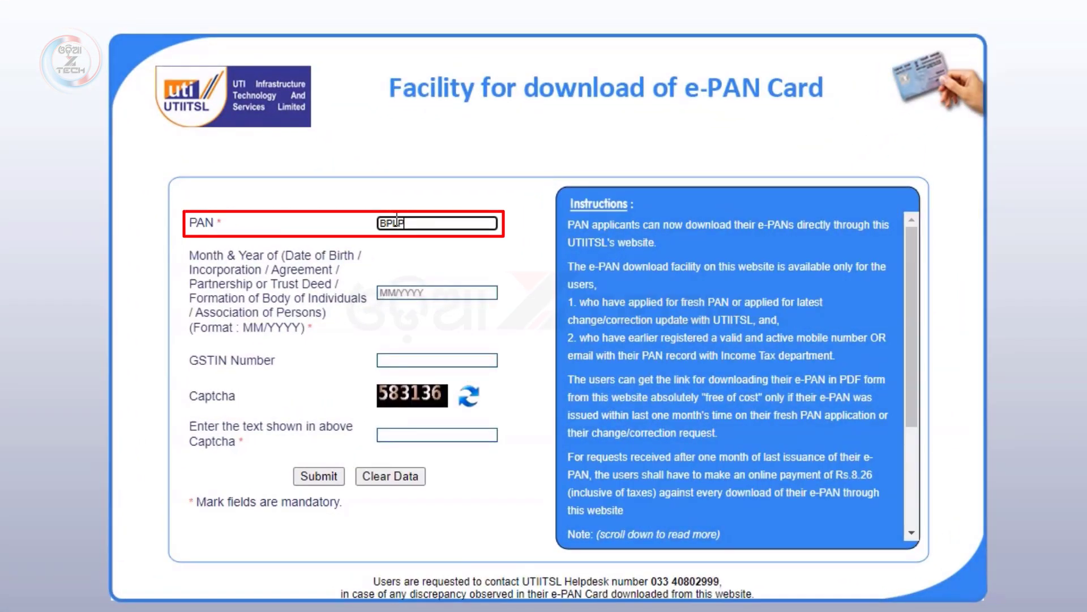
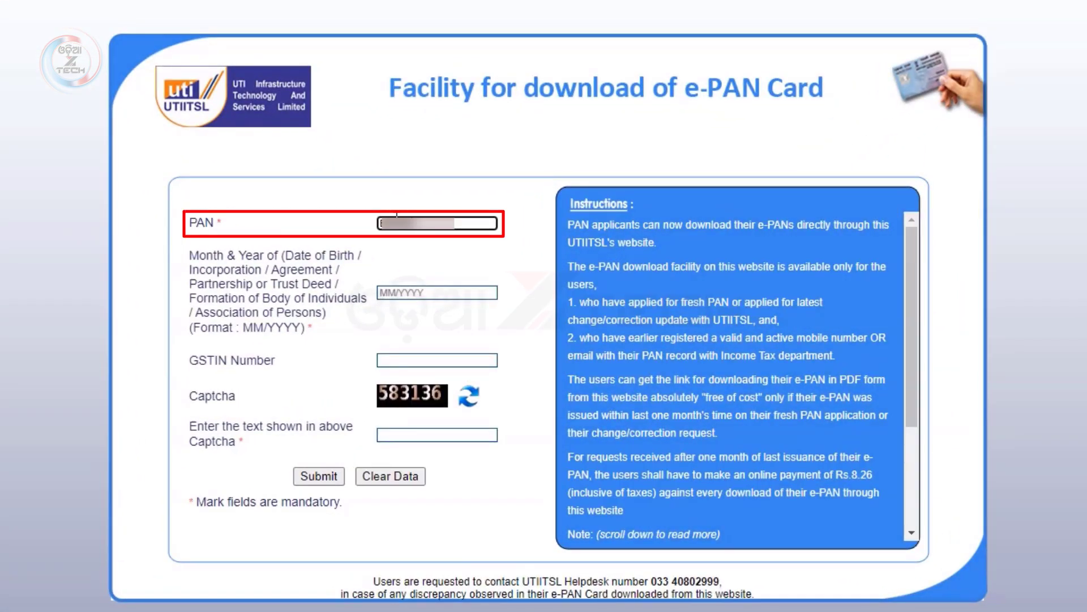
{"action": "left_click", "coordinate": [385, 292]}
{"action": "type", "text": "08/"}
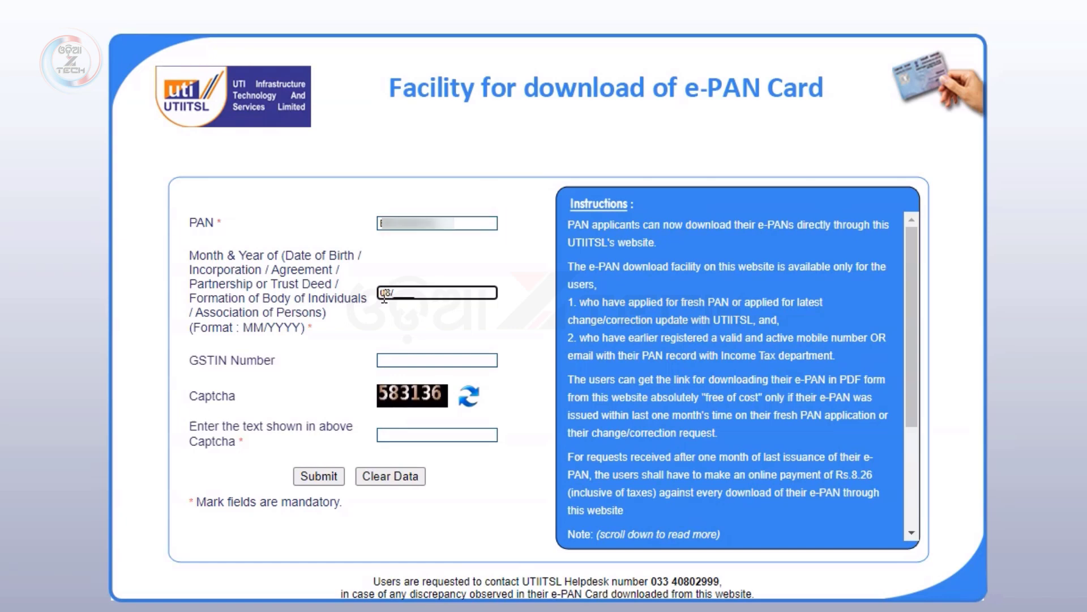
{"action": "type", "text": "1990"}
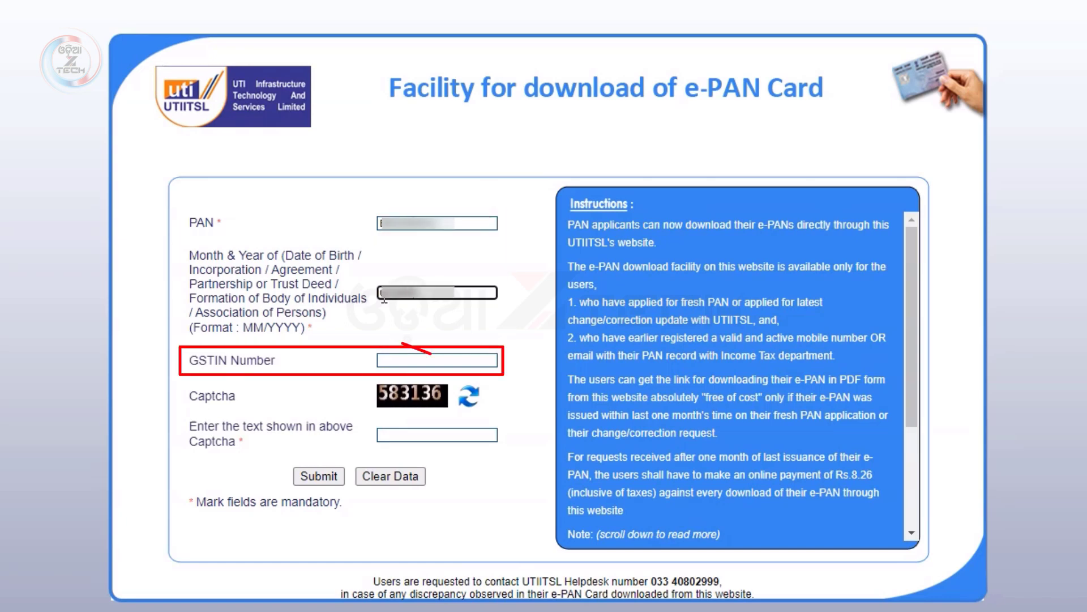
{"action": "left_click", "coordinate": [405, 432]}
{"action": "type", "text": "5"}
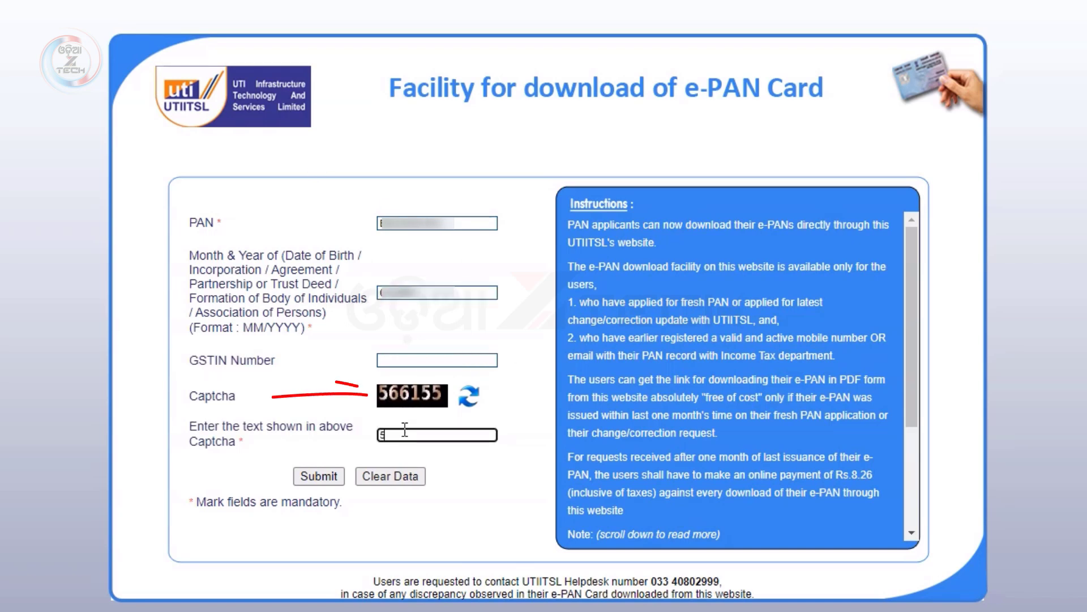
{"action": "type", "text": "66155"}
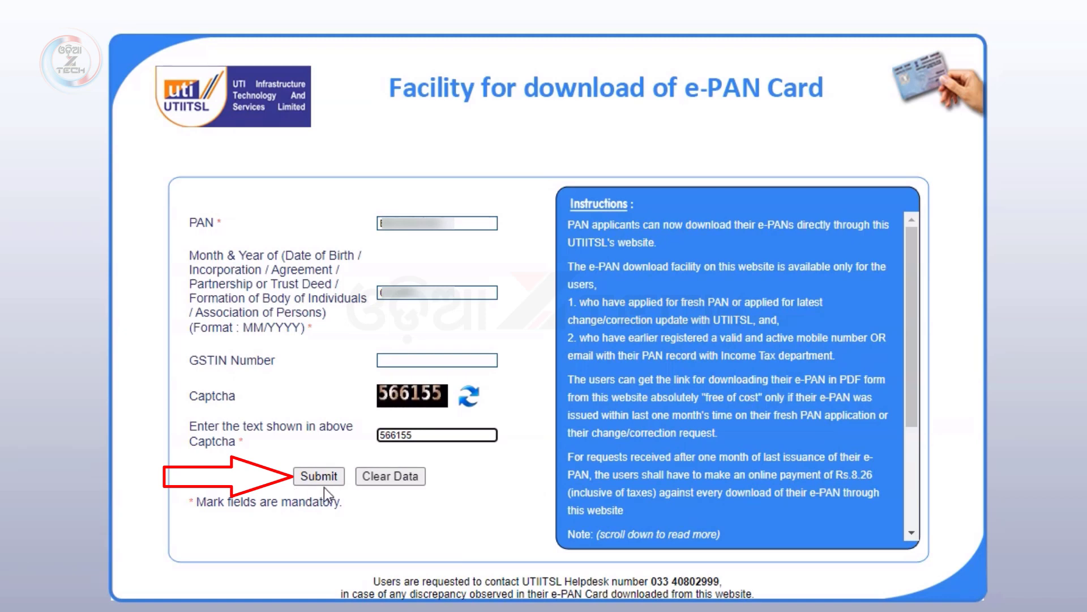
- Submit the PAN details, enter the contact-verification captcha, and choose OTP by SMS only
{"action": "left_click", "coordinate": [323, 481]}
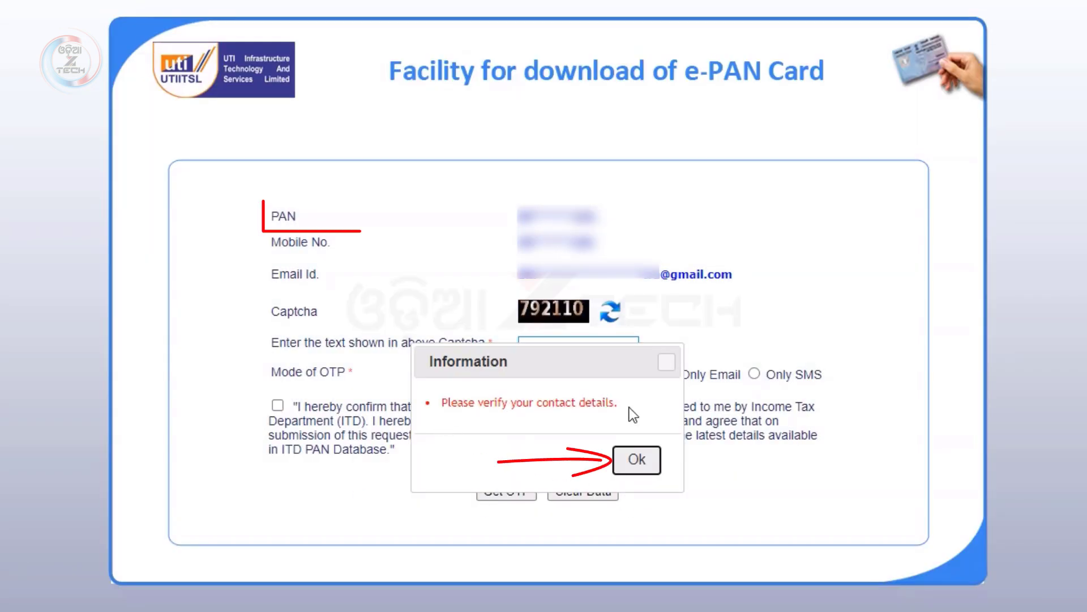
{"action": "left_click", "coordinate": [646, 460]}
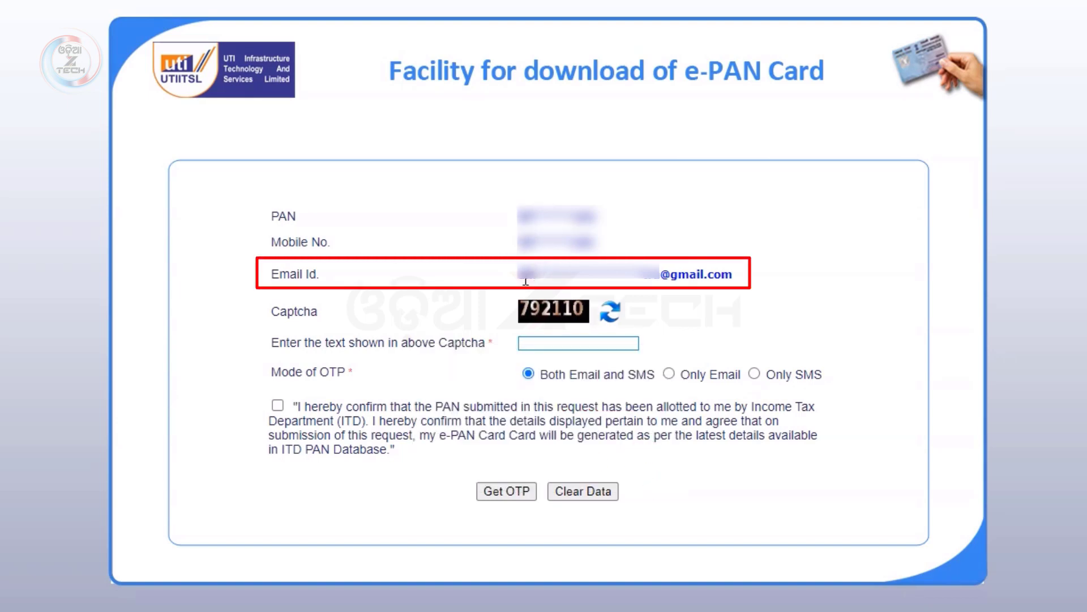
{"action": "left_click", "coordinate": [557, 344]}
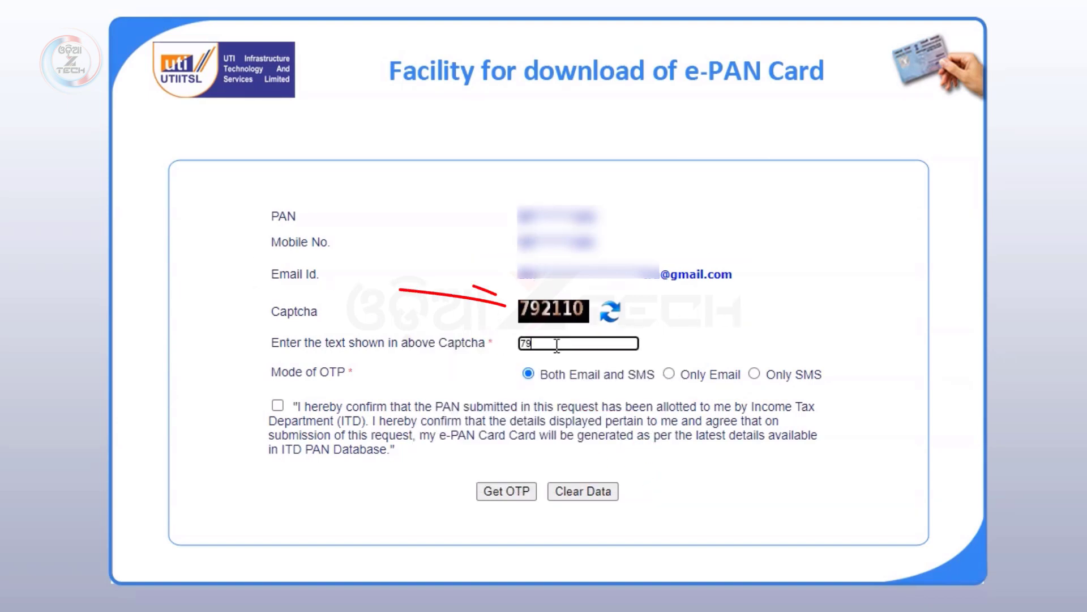
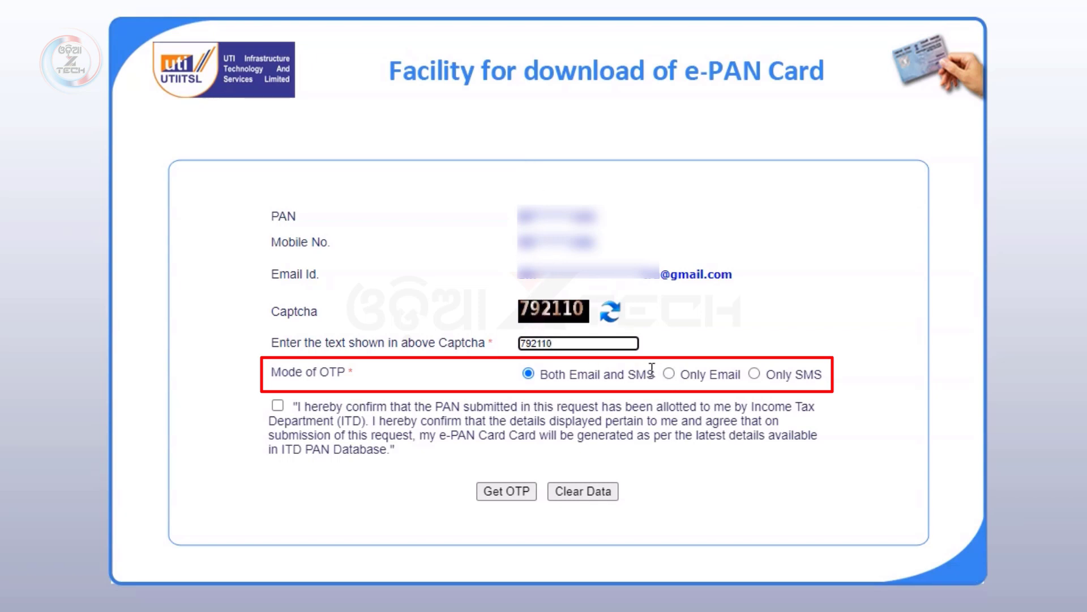
{"action": "left_click_drag", "start_coordinate": [681, 374], "coordinate": [823, 377]}
{"action": "left_click", "coordinate": [799, 378]}
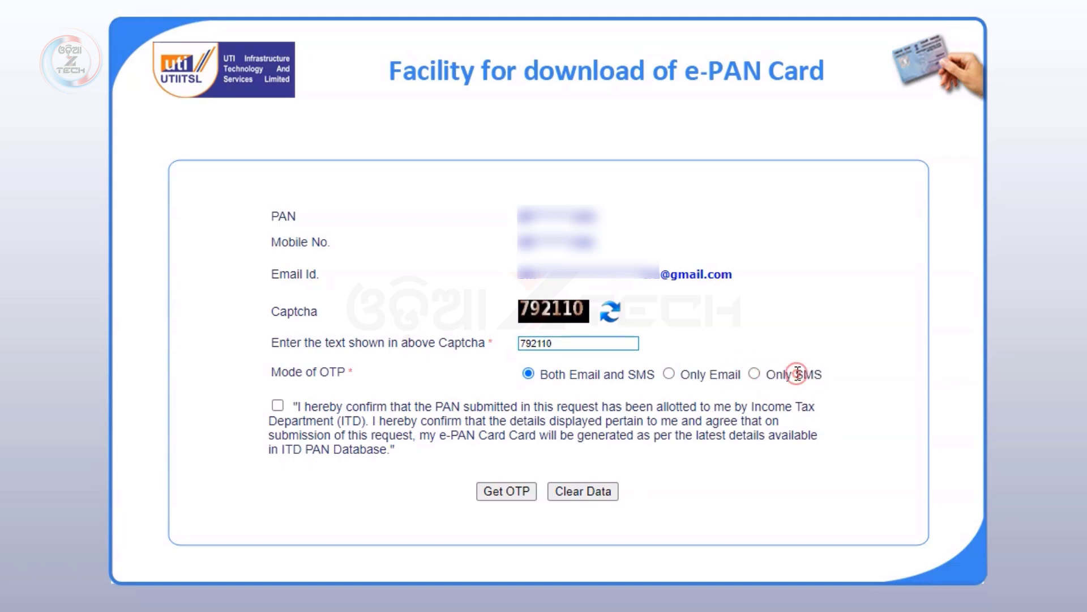
{"action": "left_click", "coordinate": [754, 374]}
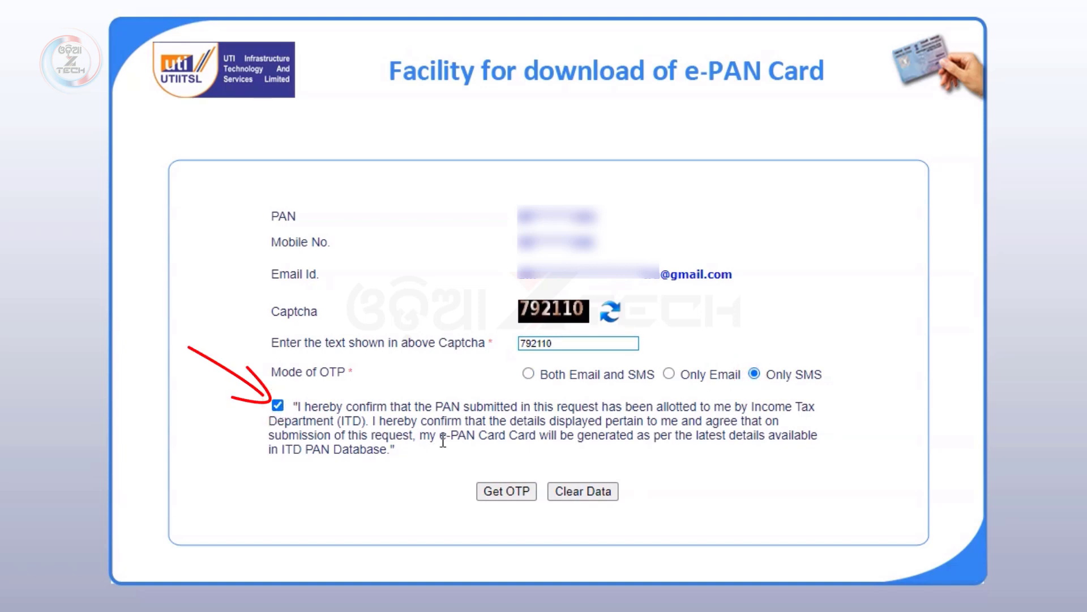
- Request the mobile OTP, enter the received code, and submit it
{"action": "left_click", "coordinate": [511, 493]}
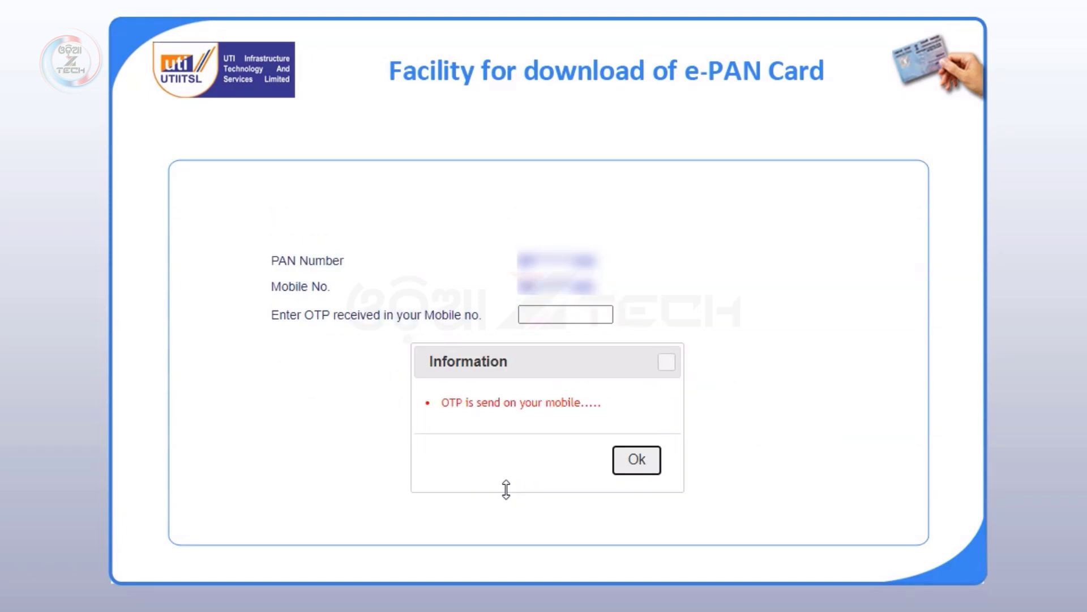
{"action": "left_click", "coordinate": [645, 462]}
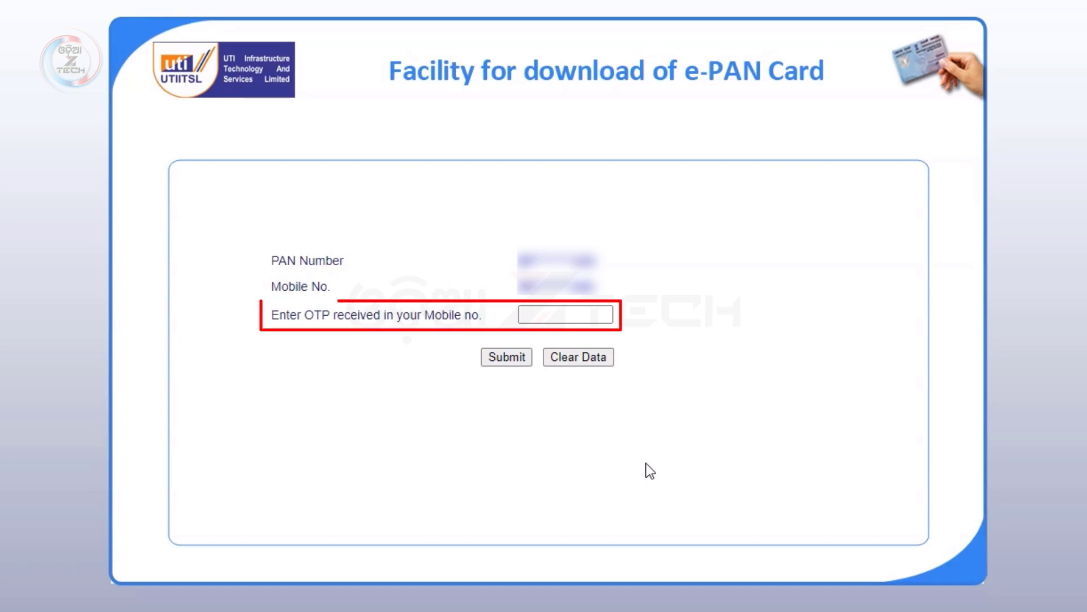
{"action": "left_click", "coordinate": [542, 310]}
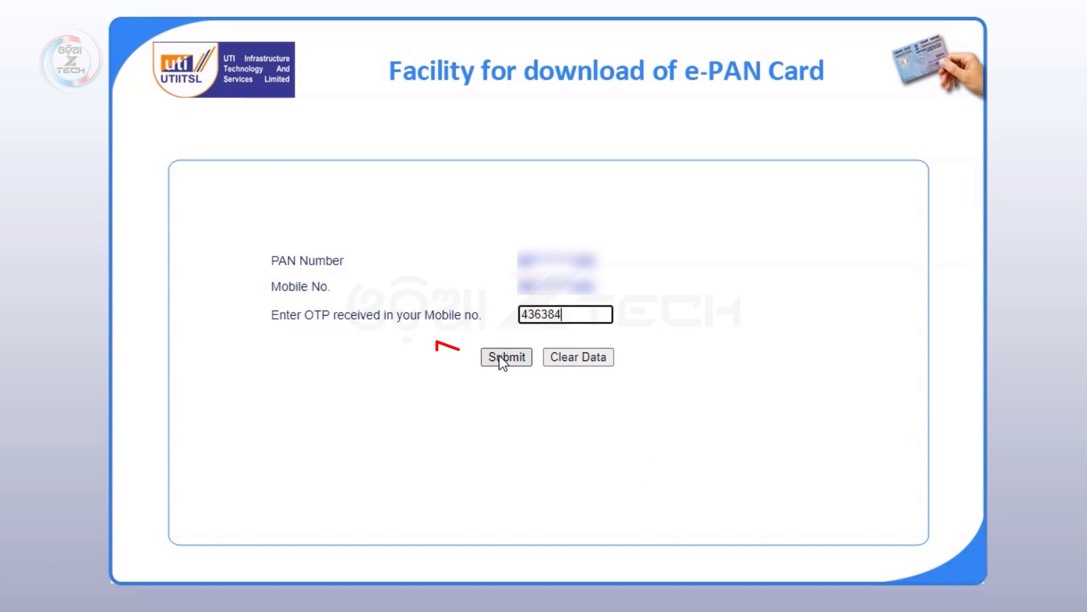
{"action": "left_click", "coordinate": [511, 358]}
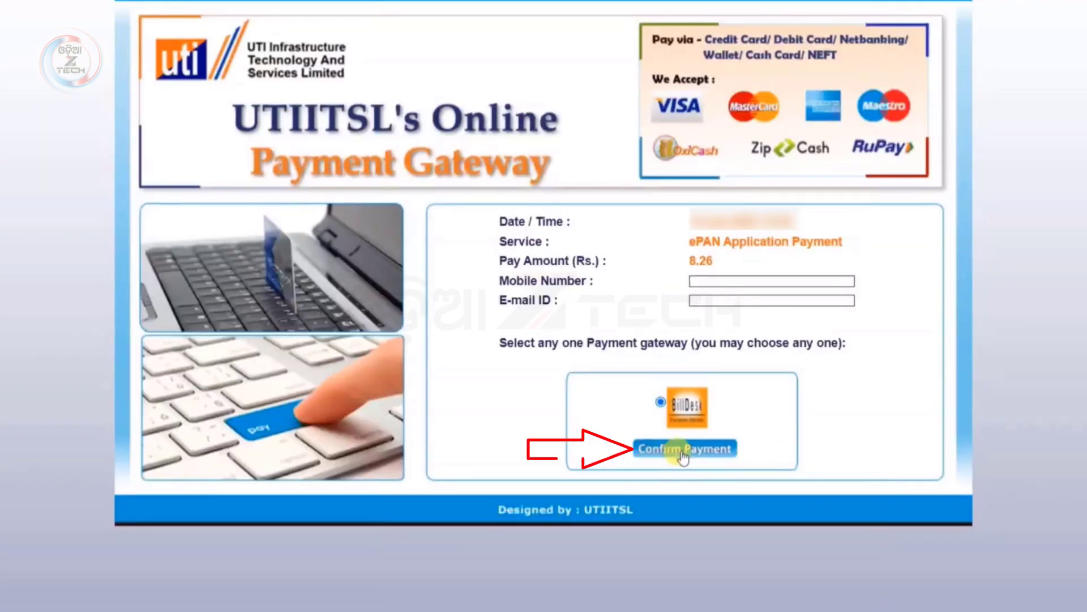
- Confirm the ₹8.26 fee payment and select the BillDesk QR (BHIM UPI) option
{"action": "left_click", "coordinate": [683, 452]}
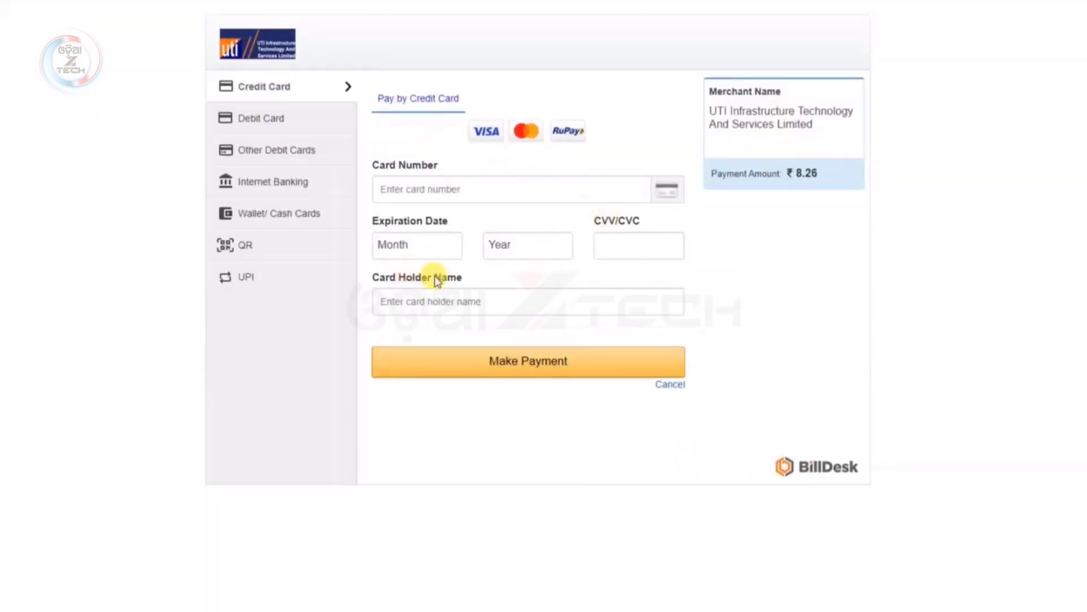
{"action": "left_click", "coordinate": [298, 252]}
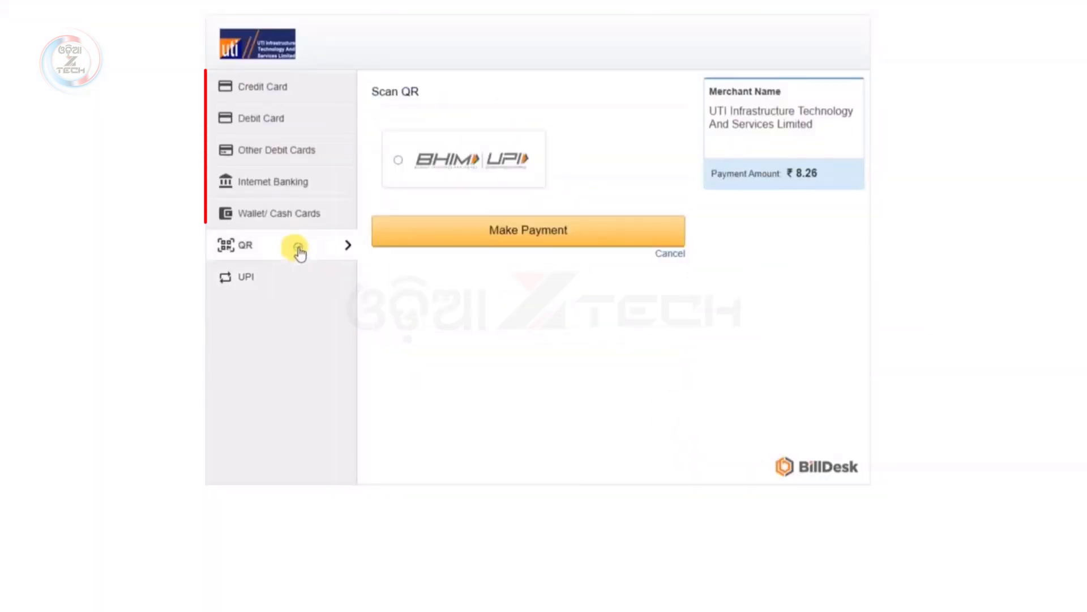
{"action": "left_click", "coordinate": [283, 277]}
{"action": "left_click", "coordinate": [280, 252]}
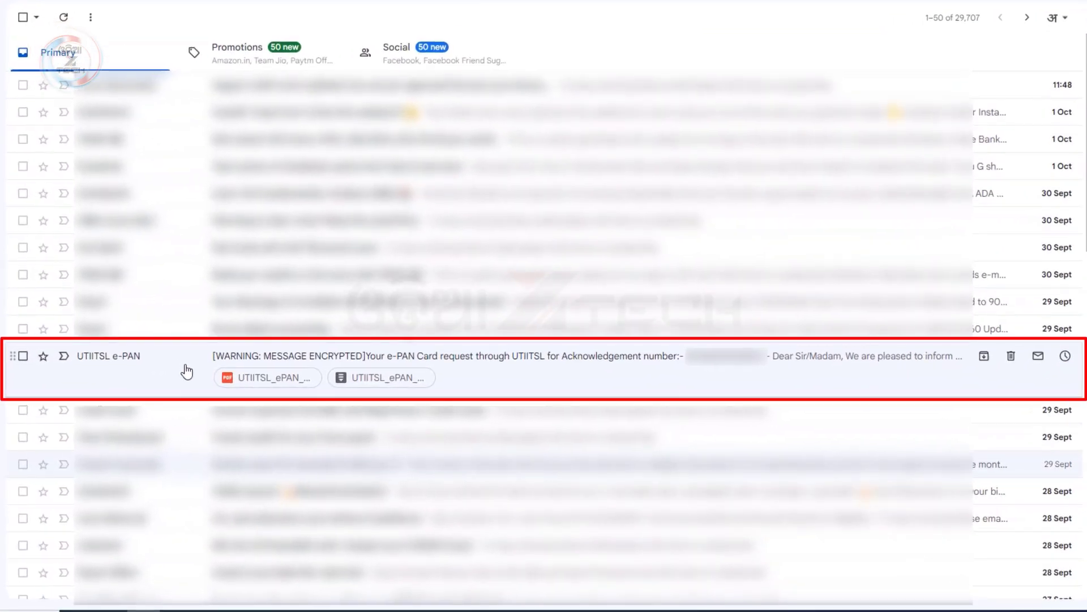
- Open the UTIITSL e-PAN email, then download and open its e-PAN PDF attachment
{"action": "left_click", "coordinate": [187, 371]}
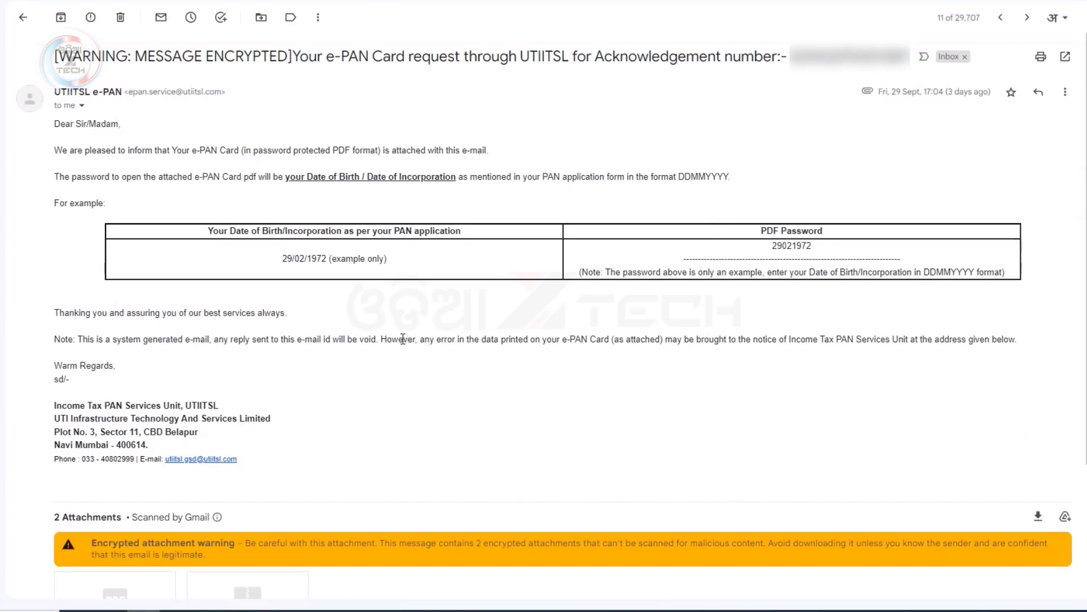
{"action": "scroll", "coordinate": [385, 364], "scroll_direction": "down", "scroll_amount": 3}
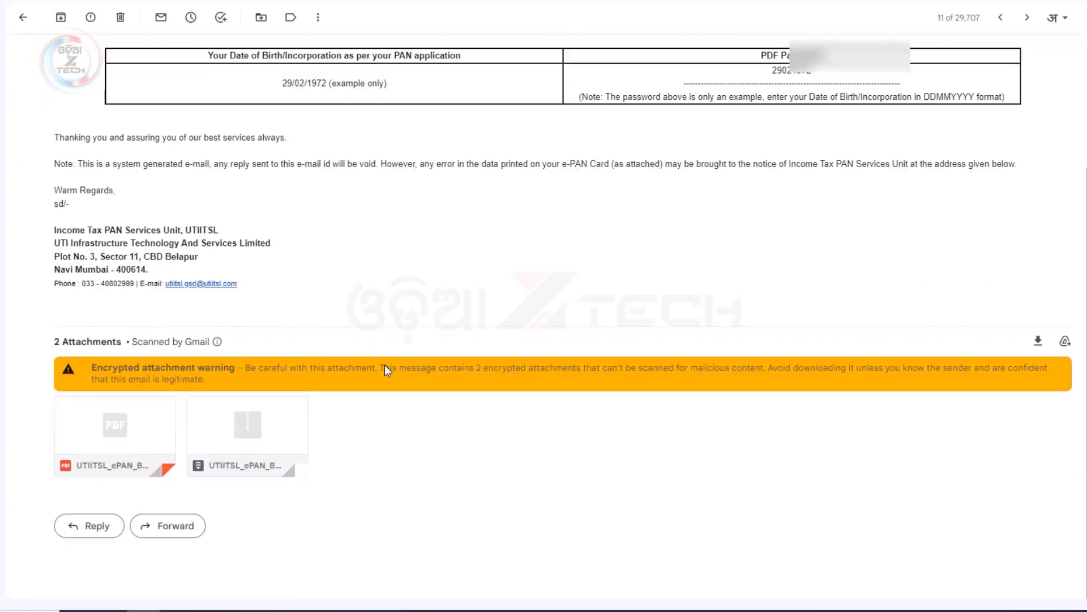
{"action": "mouse_move", "coordinate": [105, 434]}
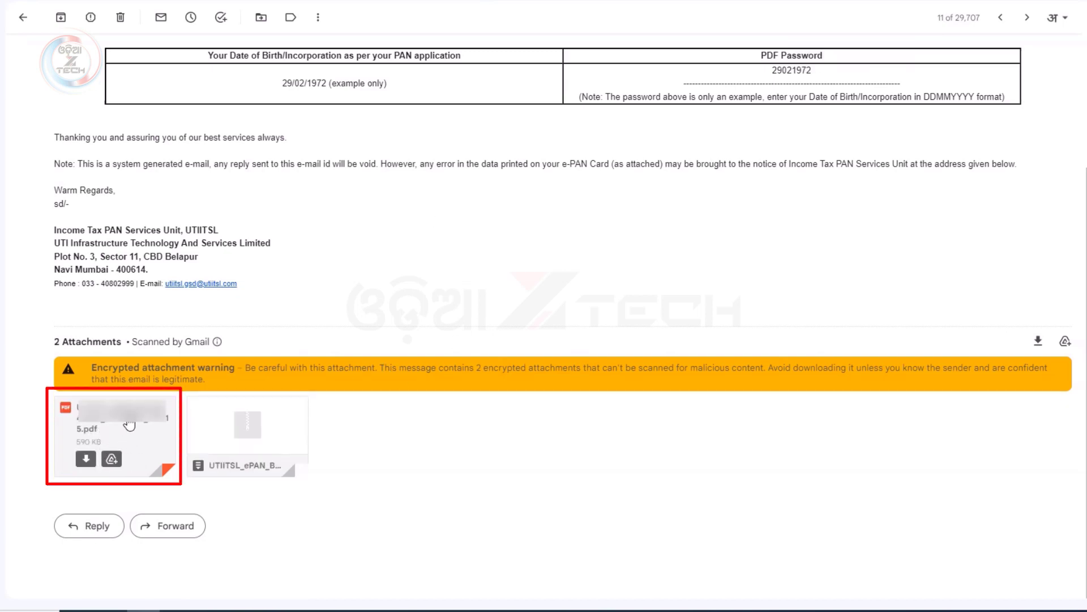
{"action": "left_click", "coordinate": [86, 459]}
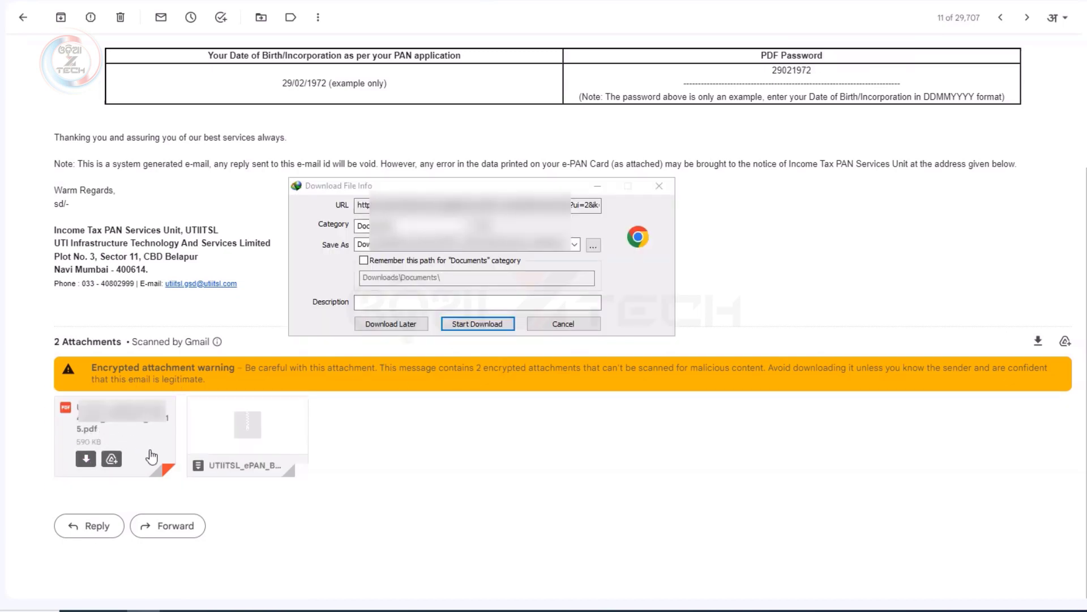
{"action": "left_click", "coordinate": [479, 323]}
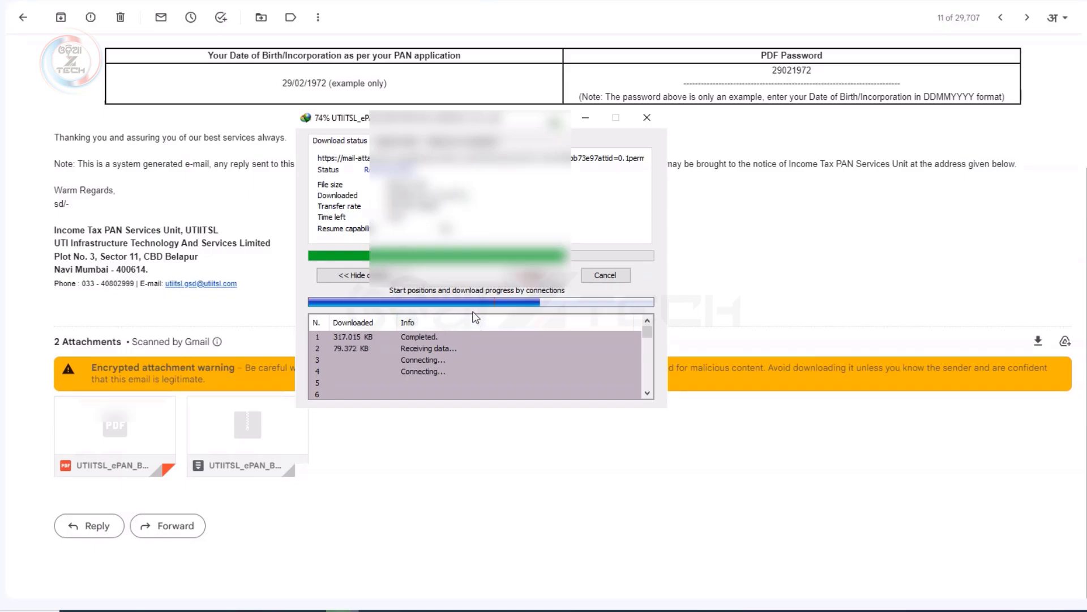
{"action": "left_click", "coordinate": [366, 307]}
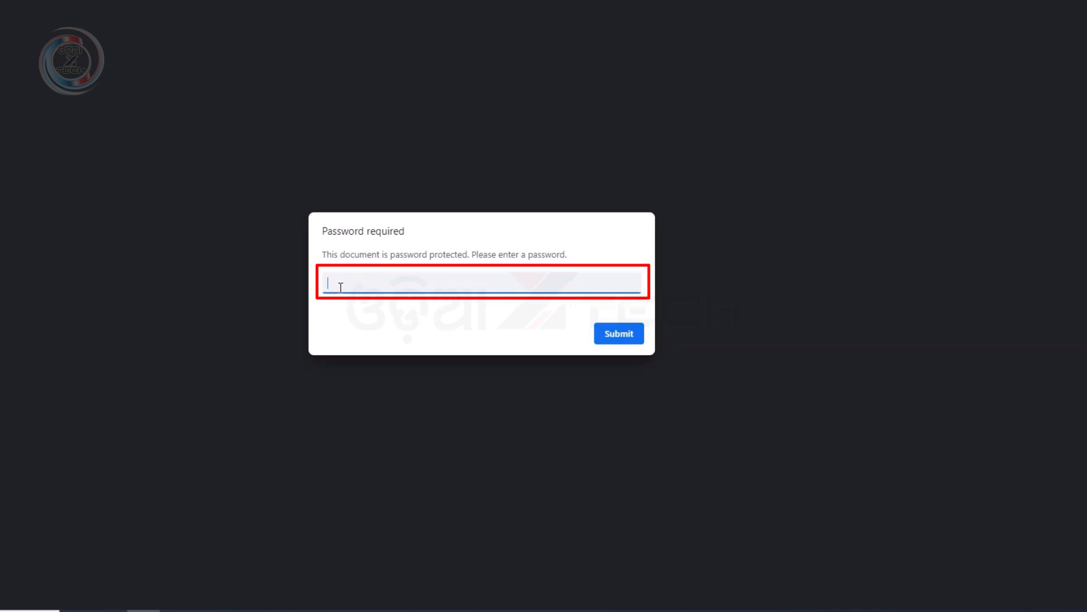
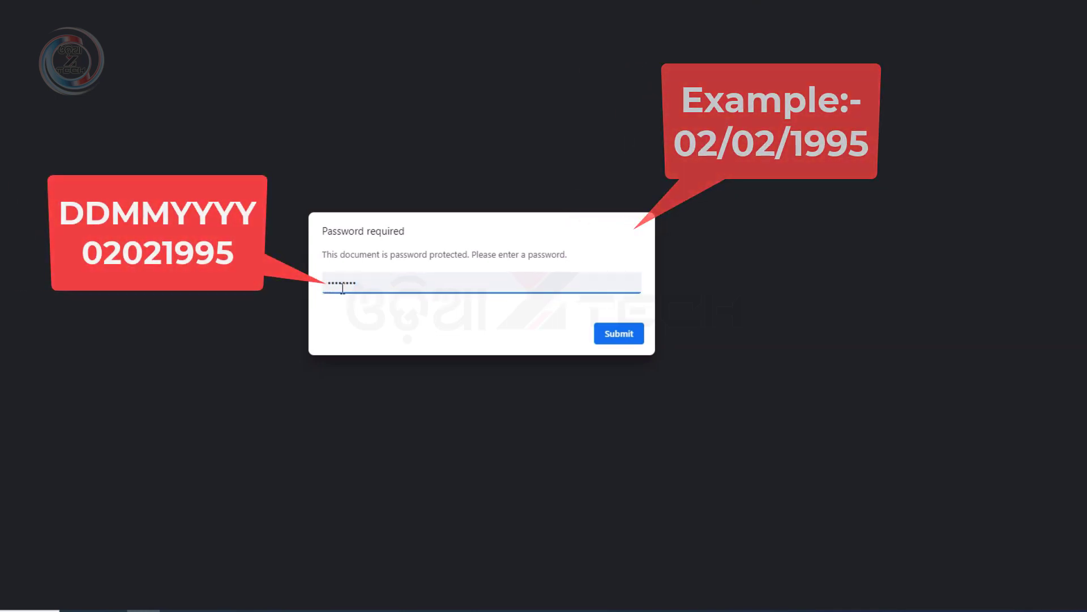
- Unlock the UTIITSL e-PAN PDF with the date-of-birth password in DDMMYYYY format
{"action": "left_click", "coordinate": [624, 335]}
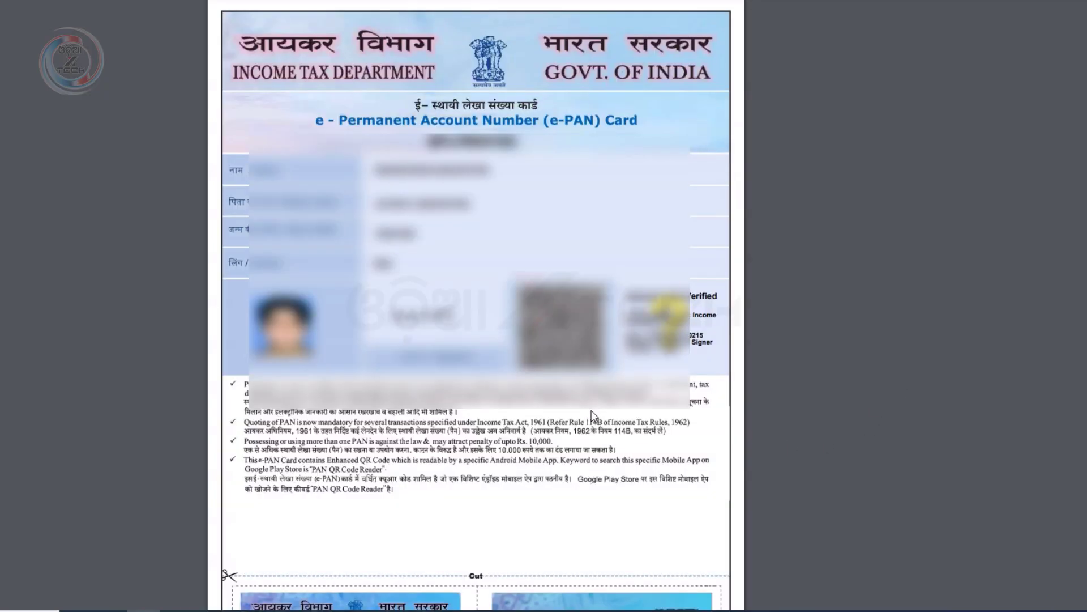
{"action": "scroll", "coordinate": [761, 331], "scroll_direction": "down", "scroll_amount": 3}
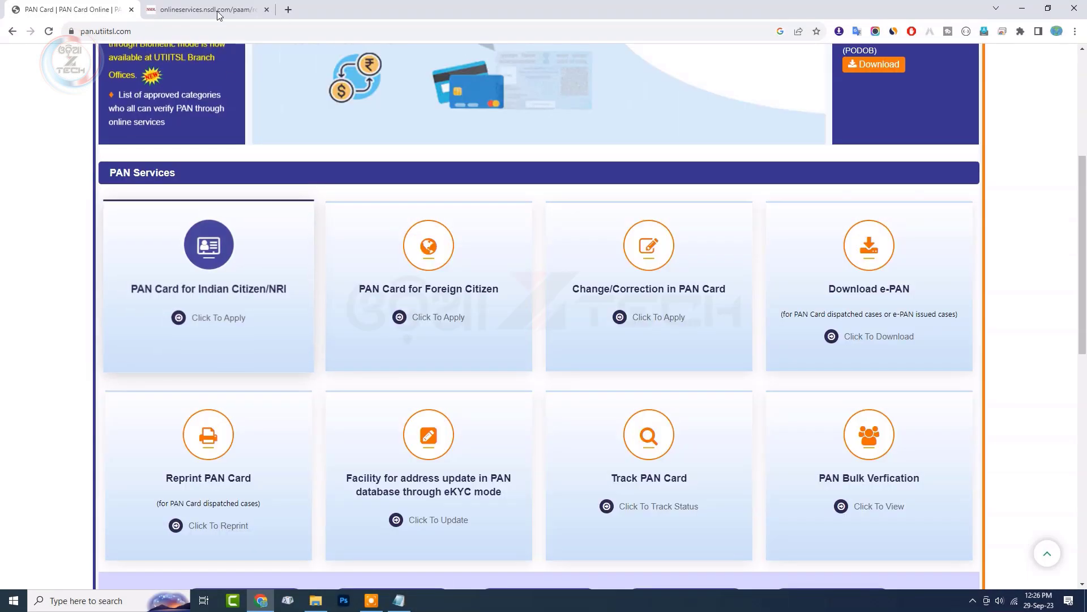
- Go to Instant E-PAN in the e-Filing Quick Links and continue to Check Status/Download PAN
{"action": "left_click", "coordinate": [214, 10]}
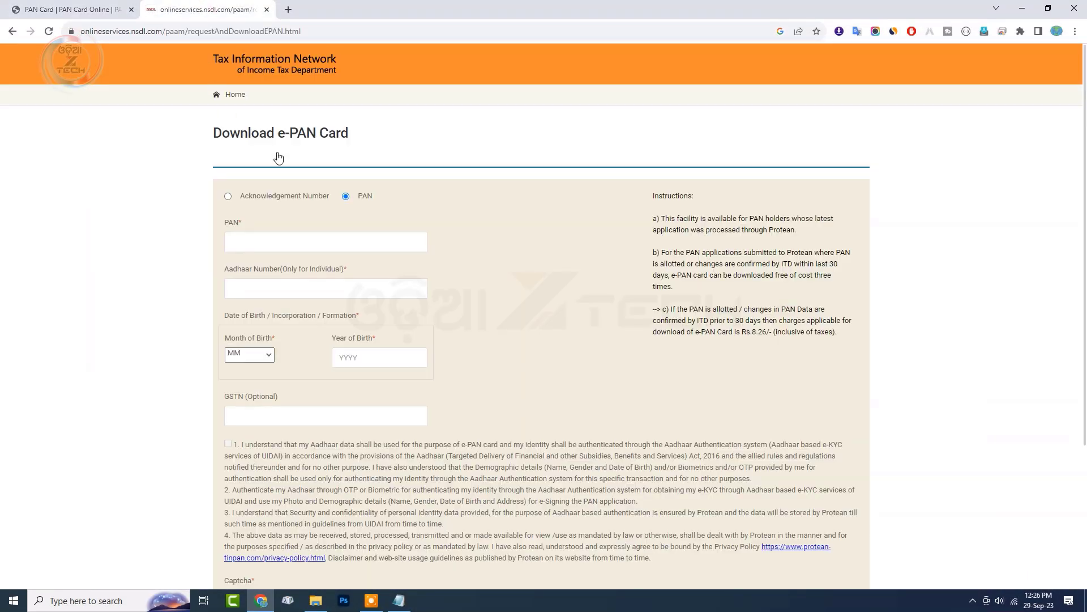
{"action": "scroll", "coordinate": [527, 390], "scroll_direction": "down", "scroll_amount": 2}
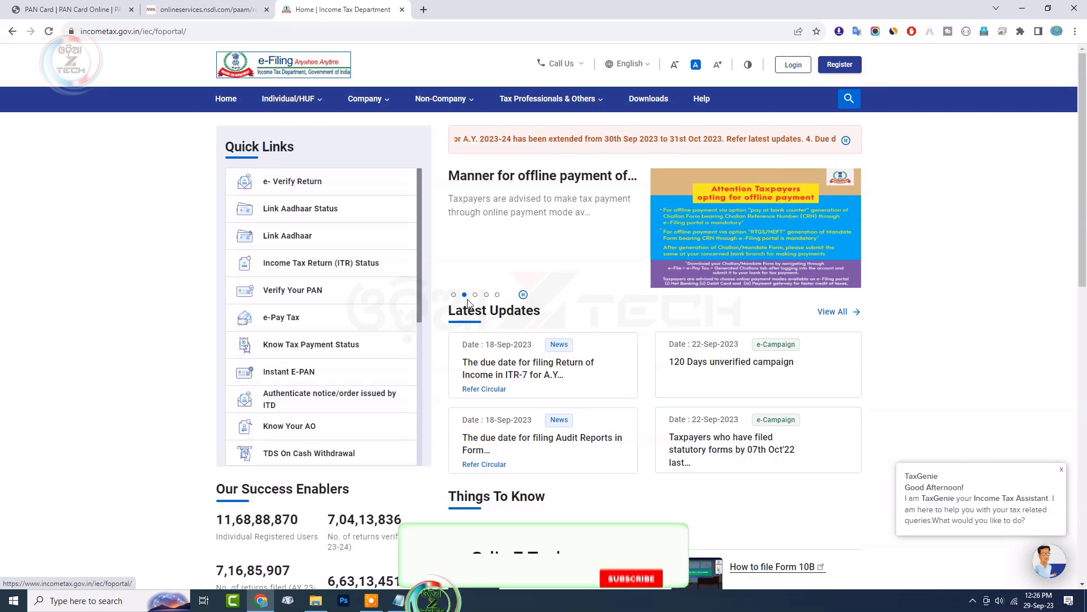
{"action": "left_click", "coordinate": [453, 295]}
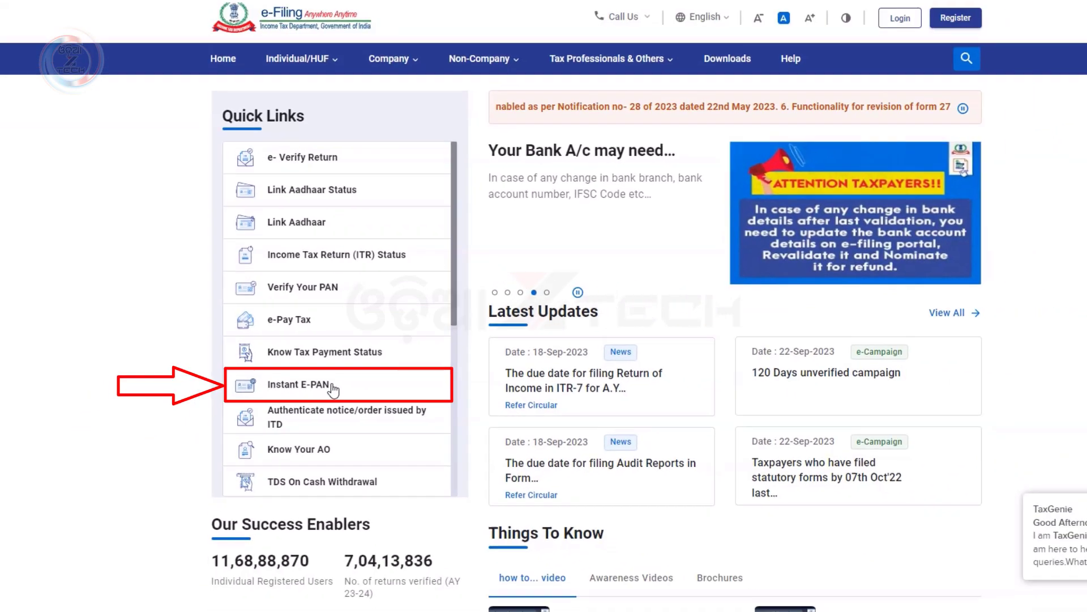
{"action": "left_click", "coordinate": [346, 413]}
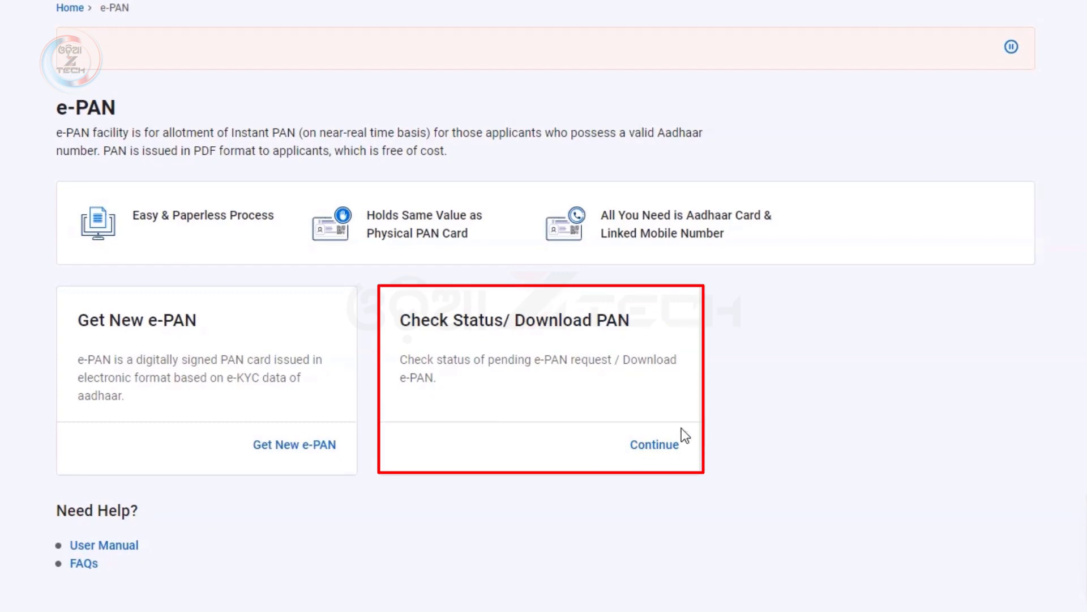
{"action": "left_click", "coordinate": [664, 447]}
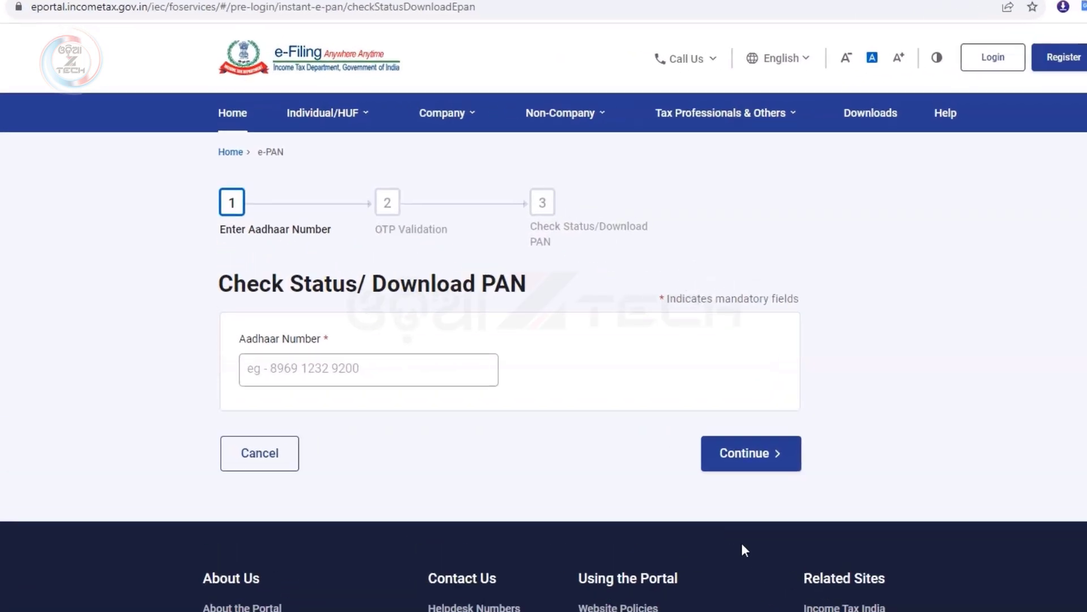
- Paste the Aadhaar number and request an OTP
{"action": "left_click", "coordinate": [400, 425]}
{"action": "key", "text": "ctrl+v"}
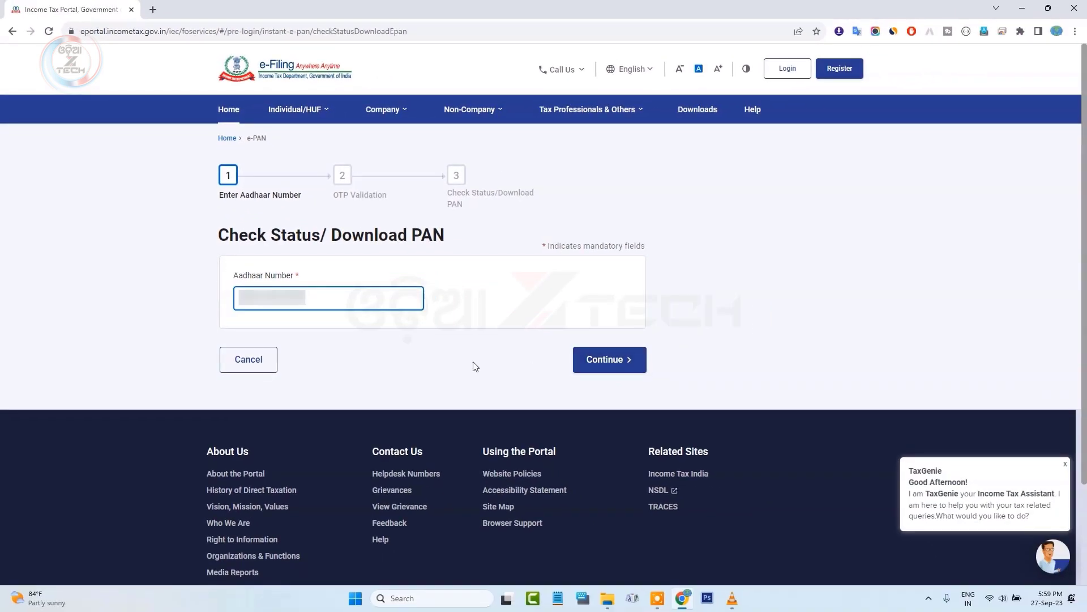
{"action": "left_click", "coordinate": [609, 363]}
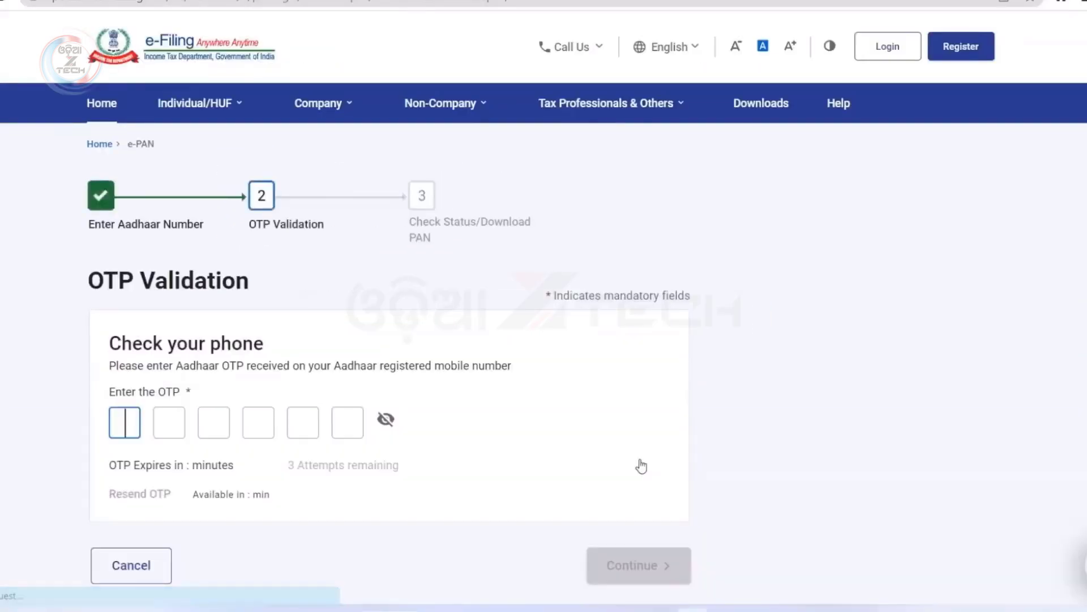
- Submit the six-digit OTP to show the PAN allotted successfully status
{"action": "key", "text": "ctrl+v"}
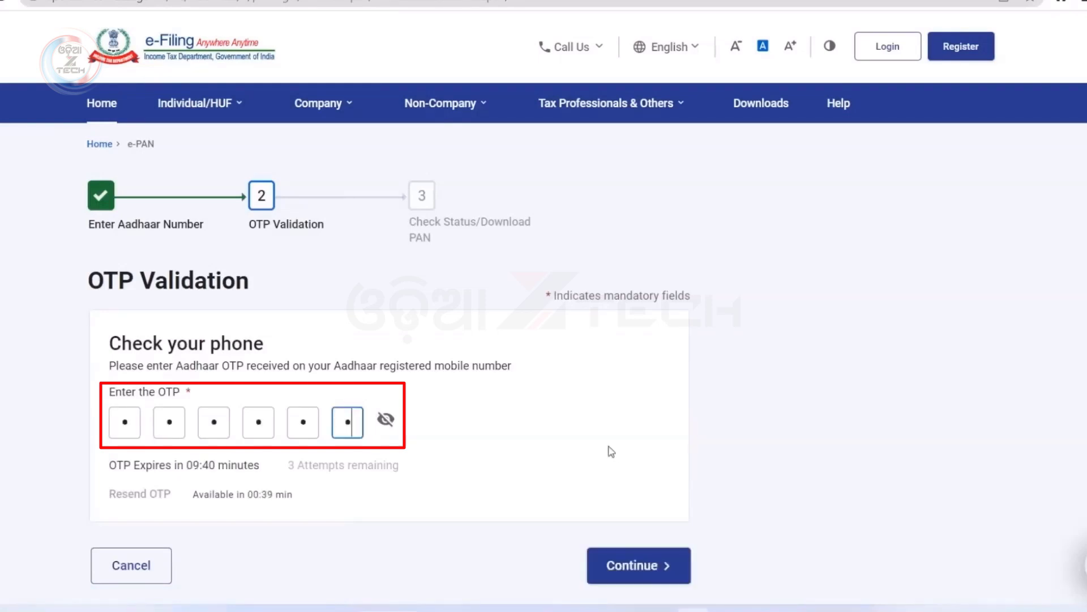
{"action": "left_click", "coordinate": [626, 560]}
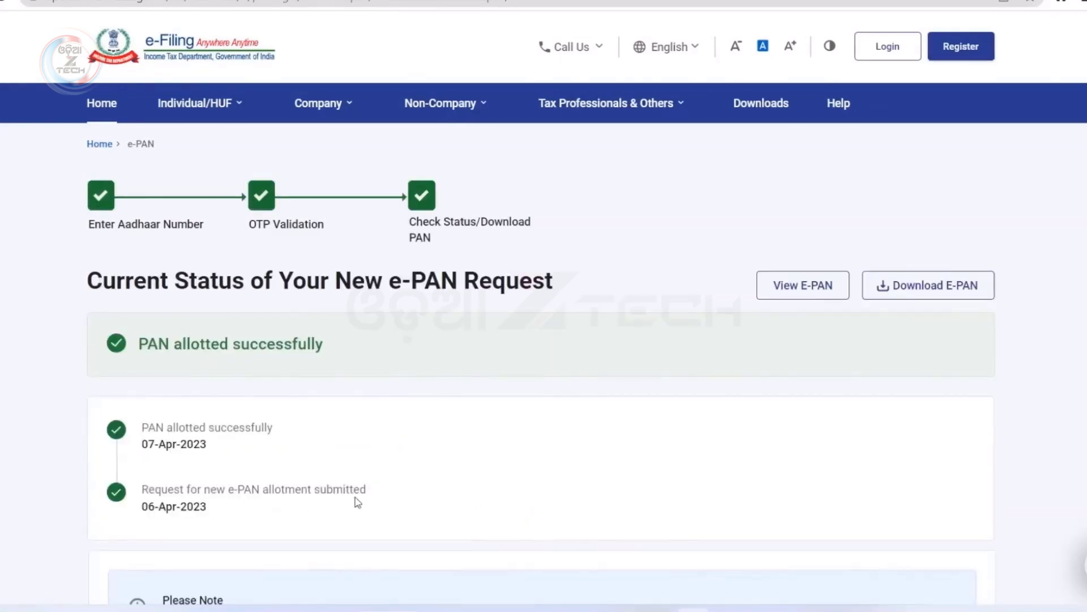
{"action": "scroll", "coordinate": [376, 500], "scroll_direction": "down", "scroll_amount": 4}
{"action": "scroll", "coordinate": [413, 407], "scroll_direction": "up", "scroll_amount": 3}
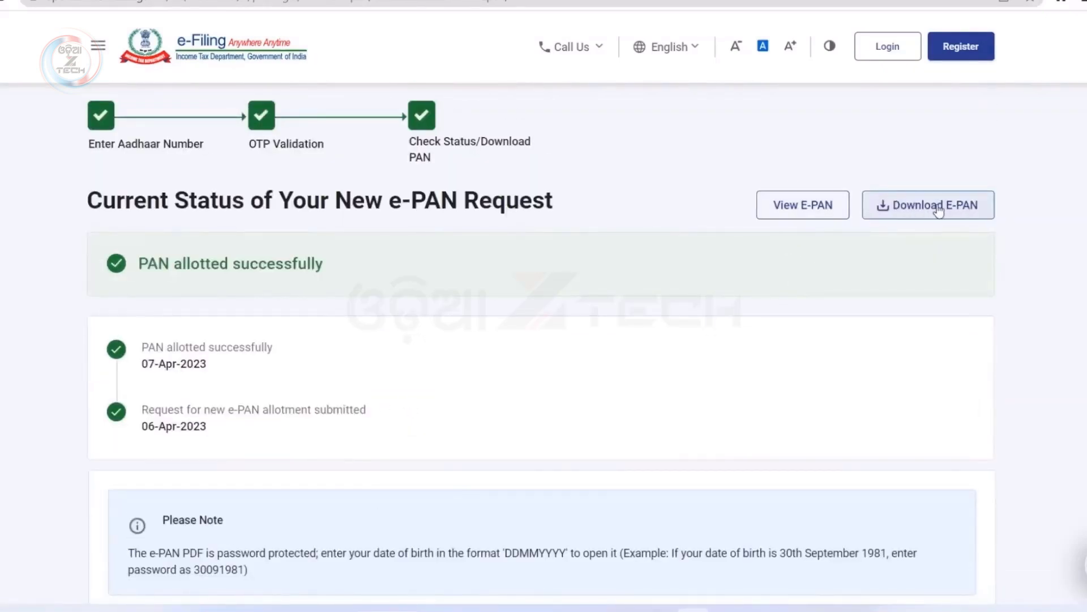
- View the e-PAN PDF and unlock it with the DDMMYYYY date-of-birth password
{"action": "left_click", "coordinate": [817, 211]}
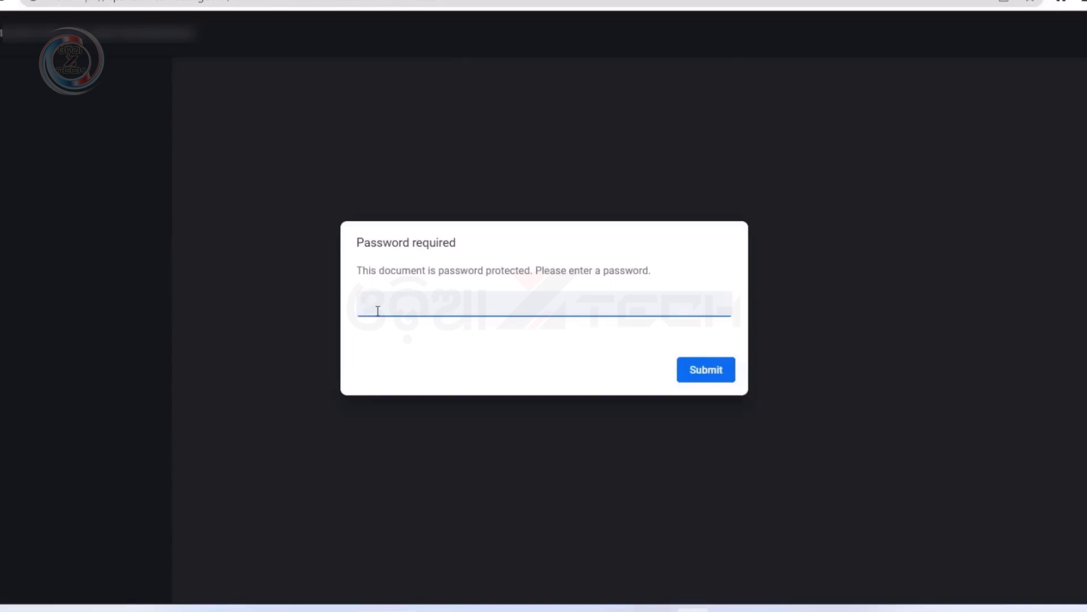
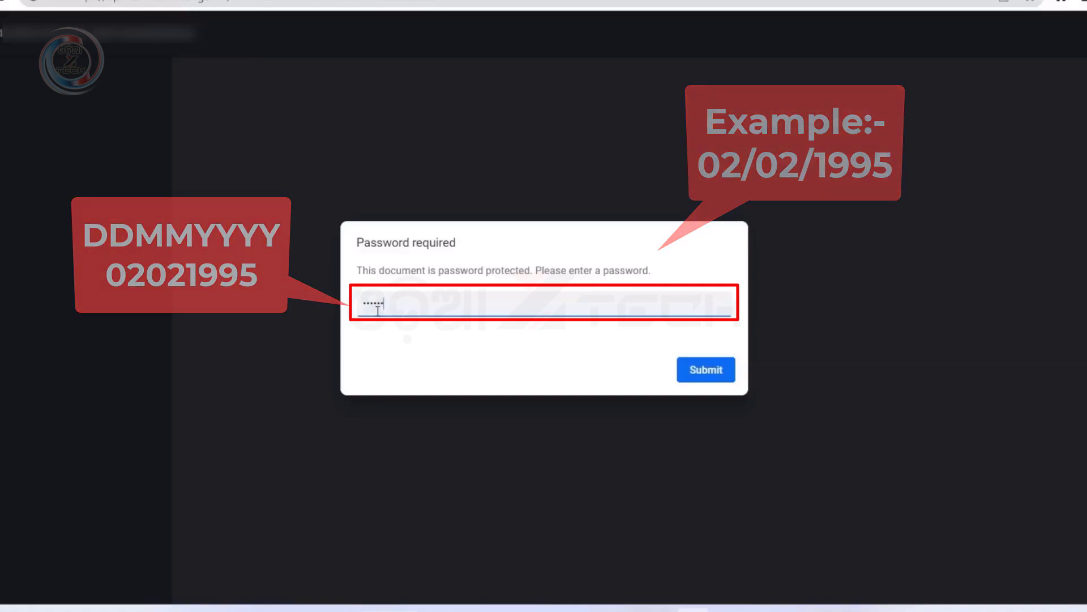
{"action": "key", "text": "Return"}
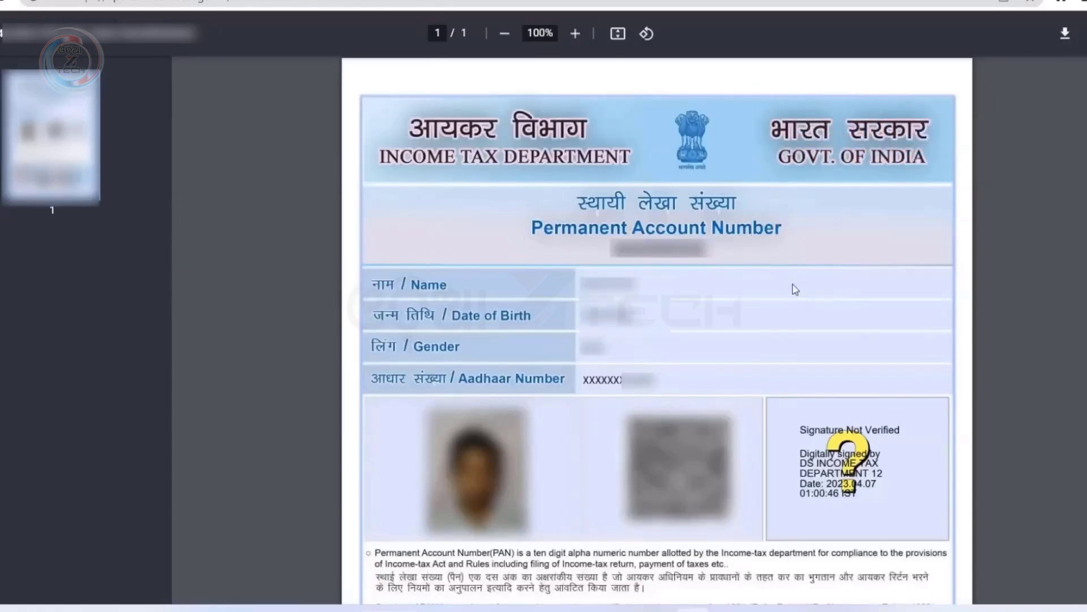
{"action": "scroll", "coordinate": [814, 381], "scroll_direction": "down", "scroll_amount": 6}
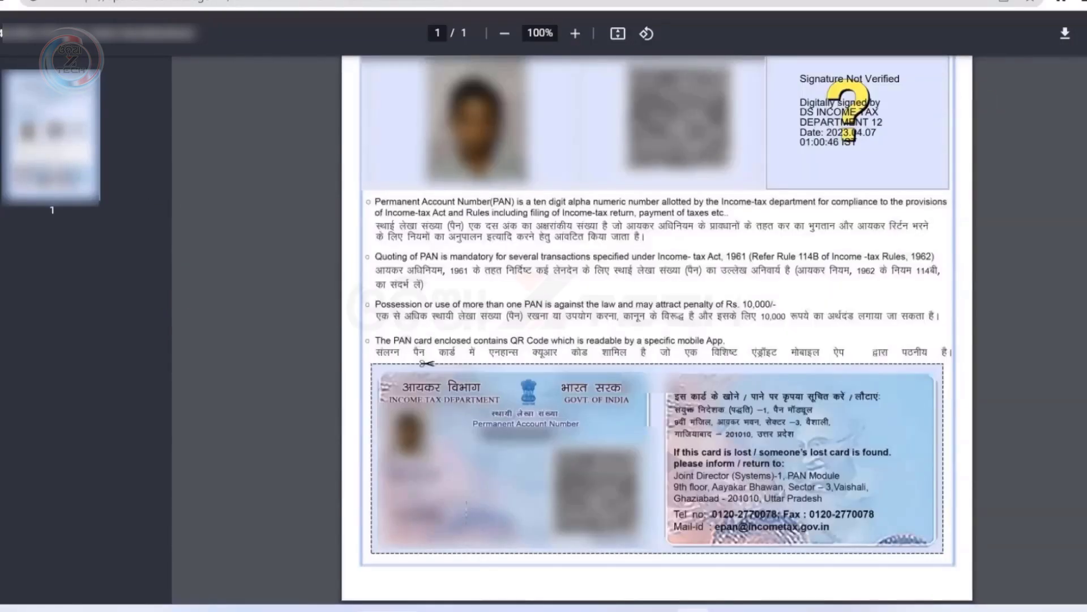